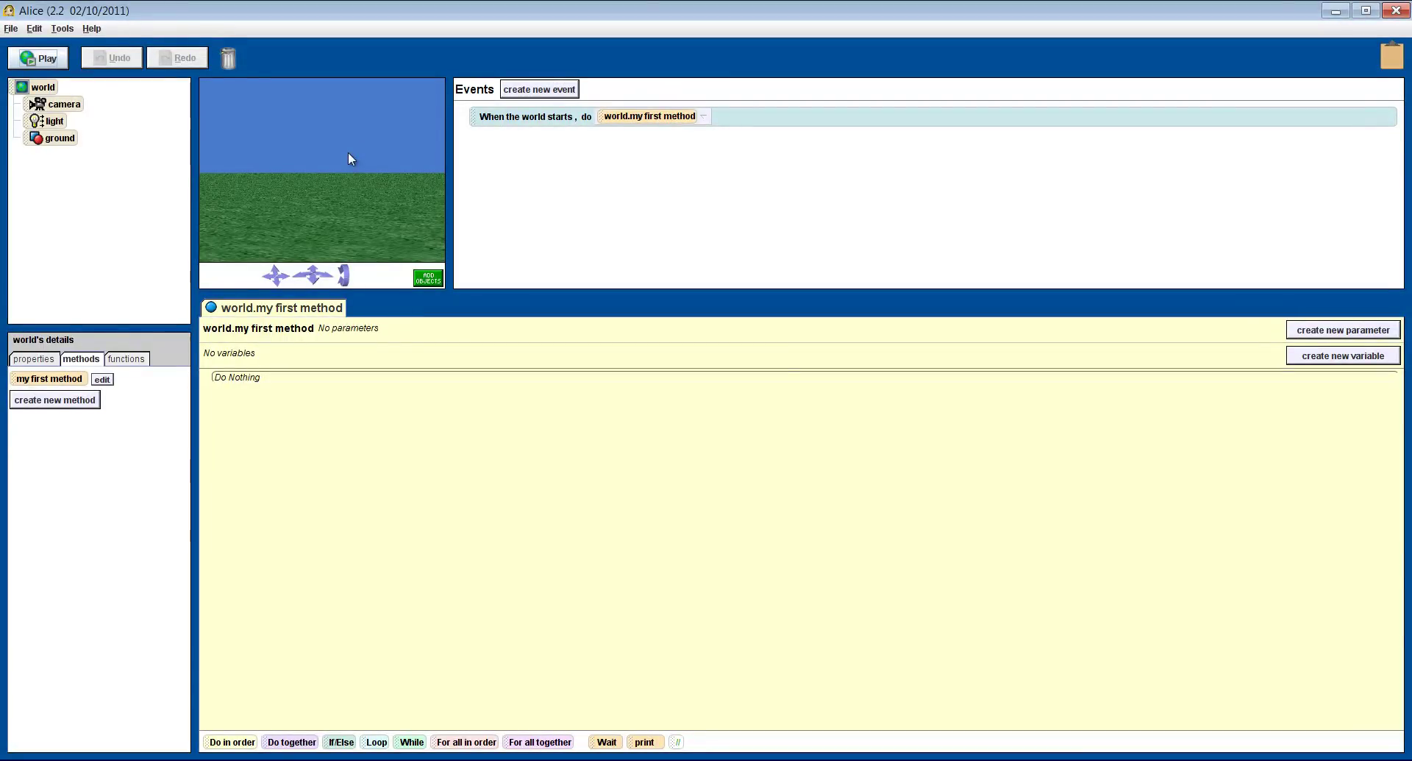
# Add the Island2 model from the local Environments gallery to the far right side of the scene
pyautogui.click(428, 277)
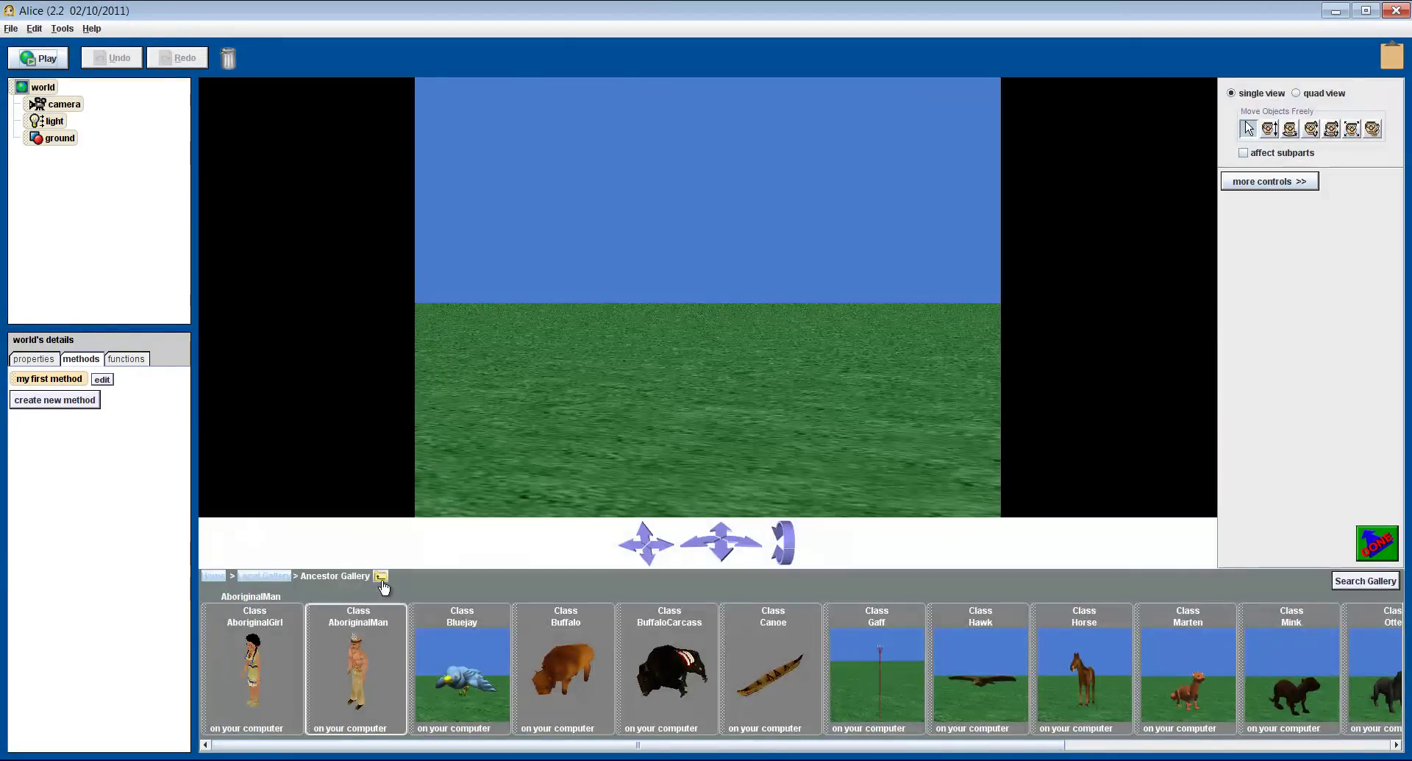
pyautogui.click(267, 579)
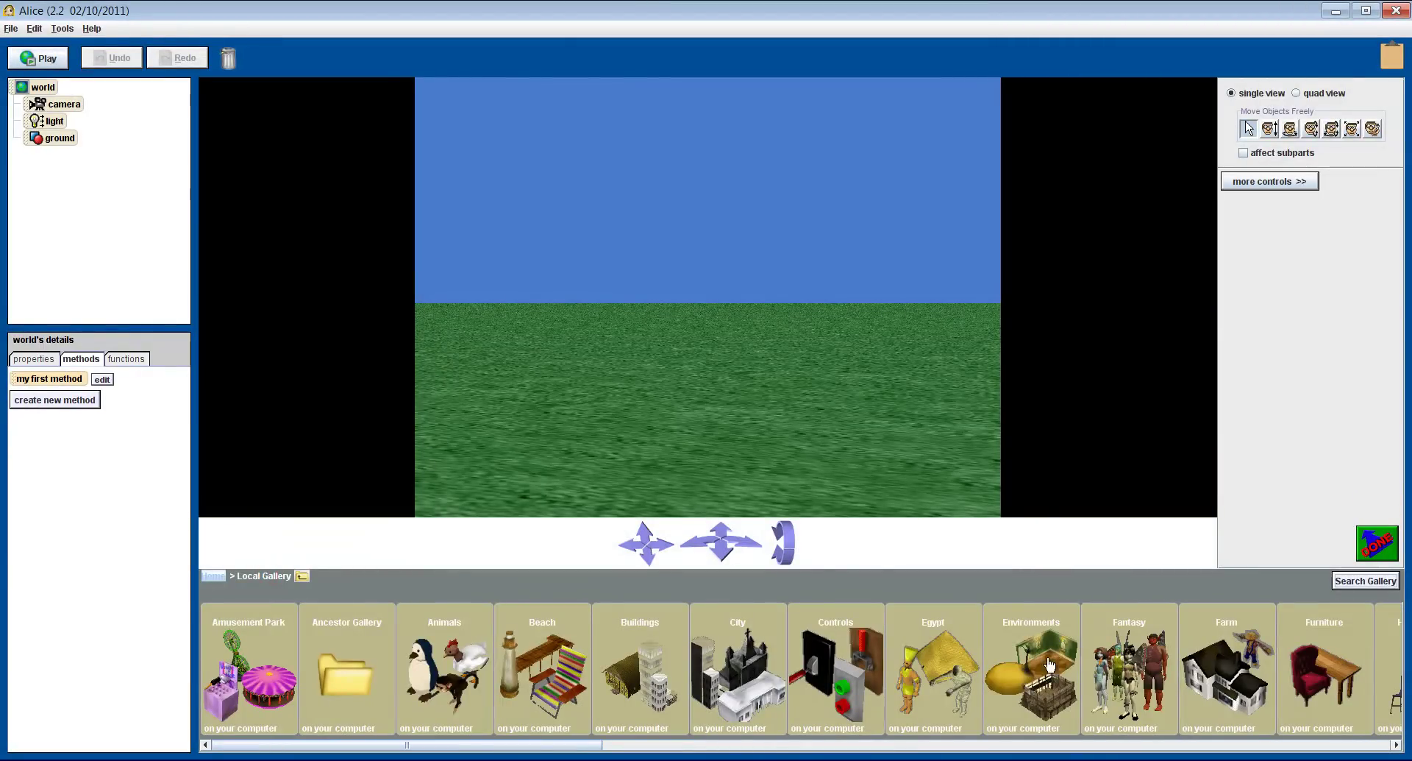
pyautogui.click(728, 666)
pyautogui.moveTo(727, 748); pyautogui.dragTo(922, 320)
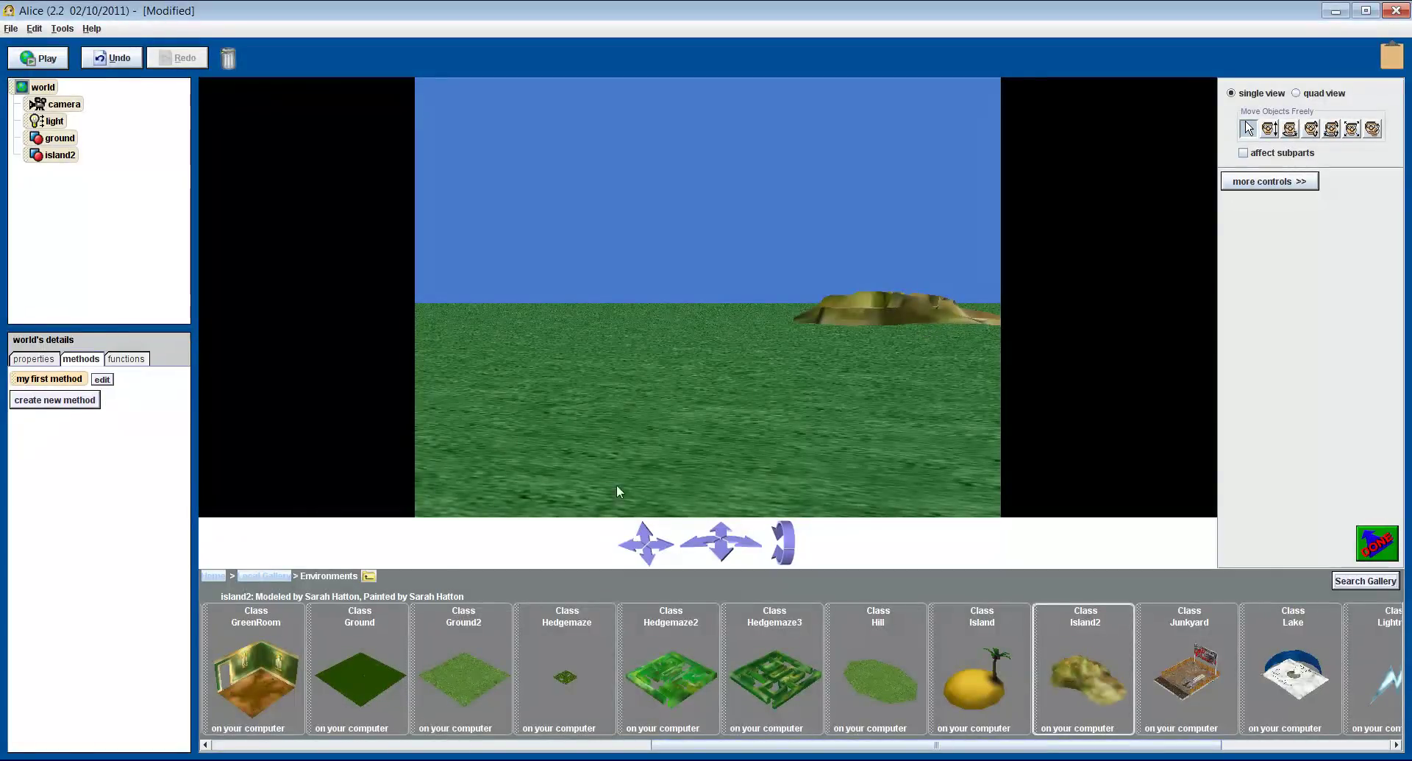
# Place AboriginalMan on the left and AboriginalGirl on the right of the scene from the Ancestor Gallery, accepting unresolved references as None
pyautogui.click(278, 576)
pyautogui.click(352, 681)
pyautogui.moveTo(357, 690); pyautogui.dragTo(482, 456)
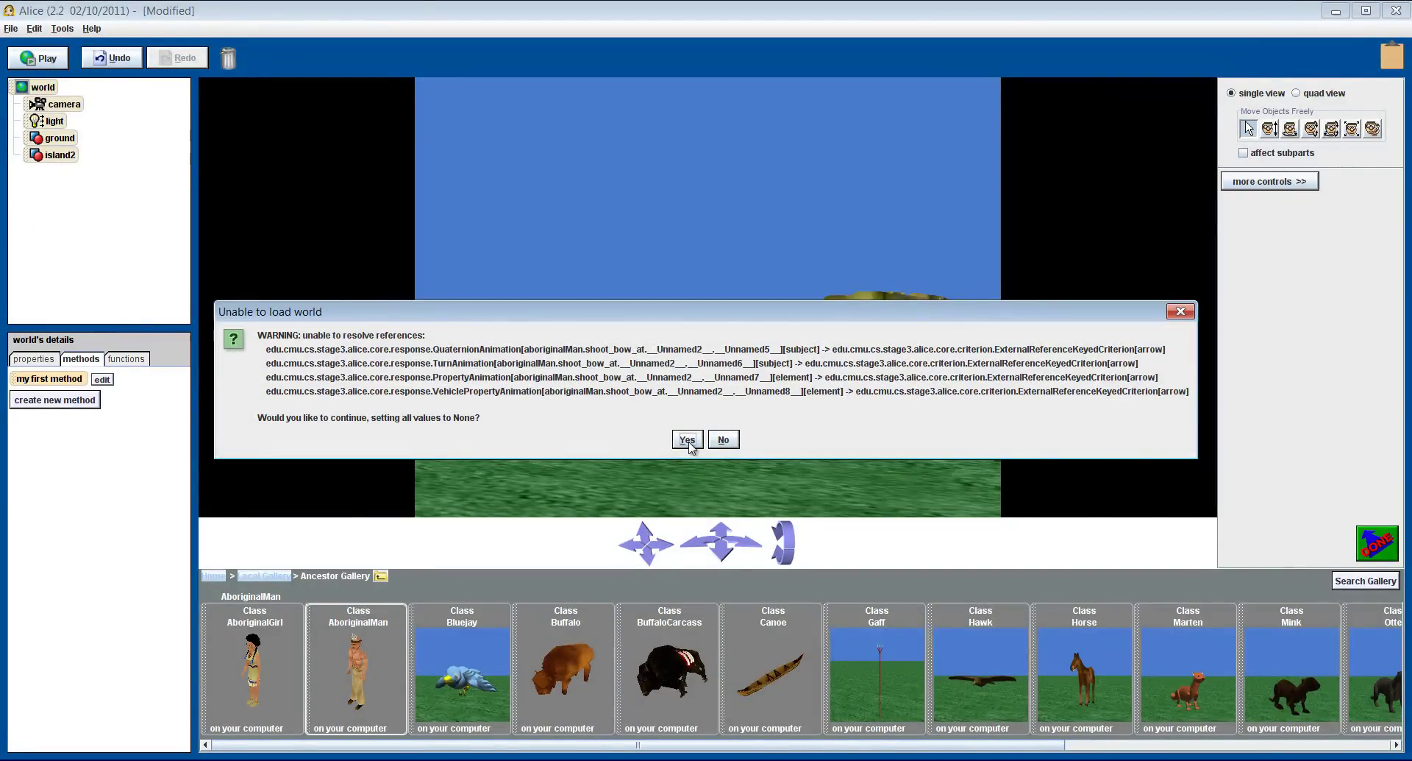
pyautogui.click(687, 439)
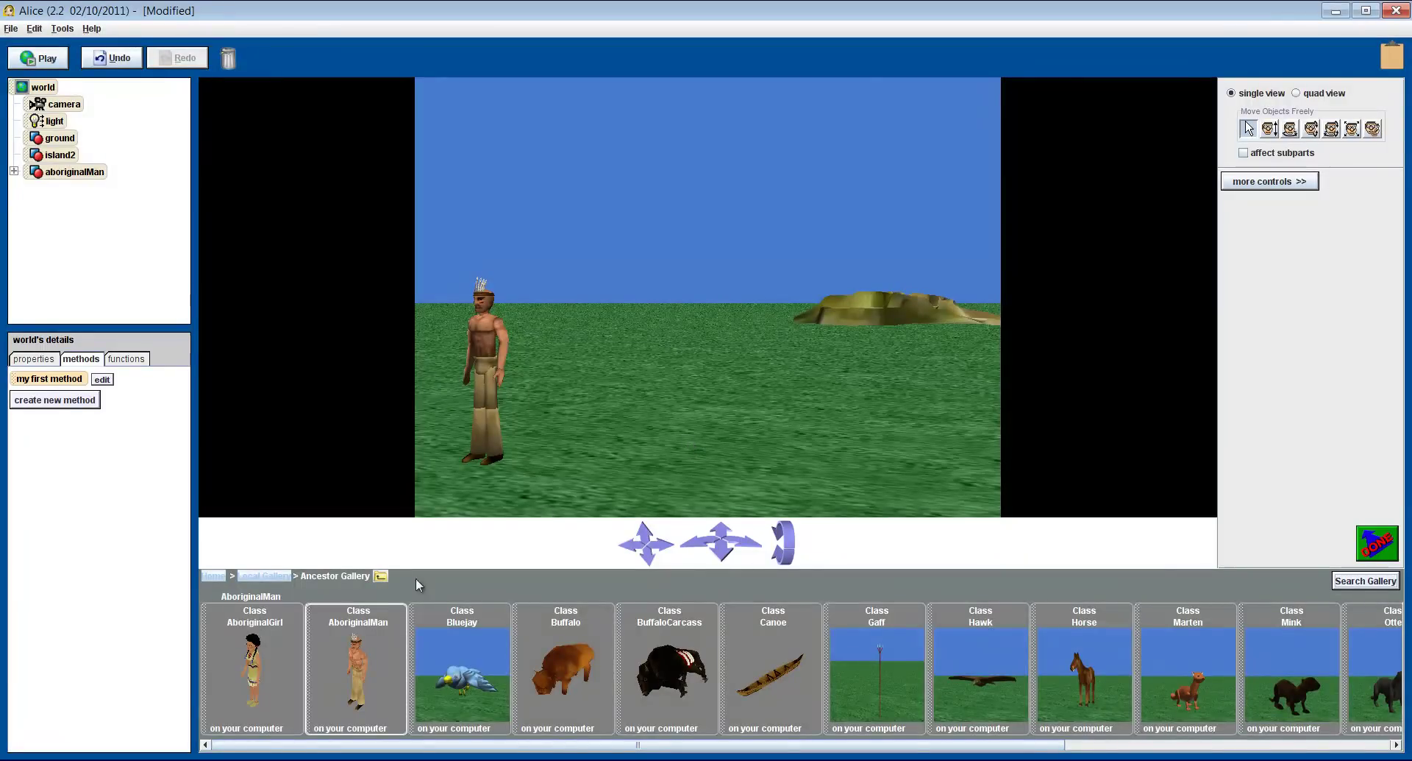
pyautogui.moveTo(268, 659); pyautogui.dragTo(876, 462)
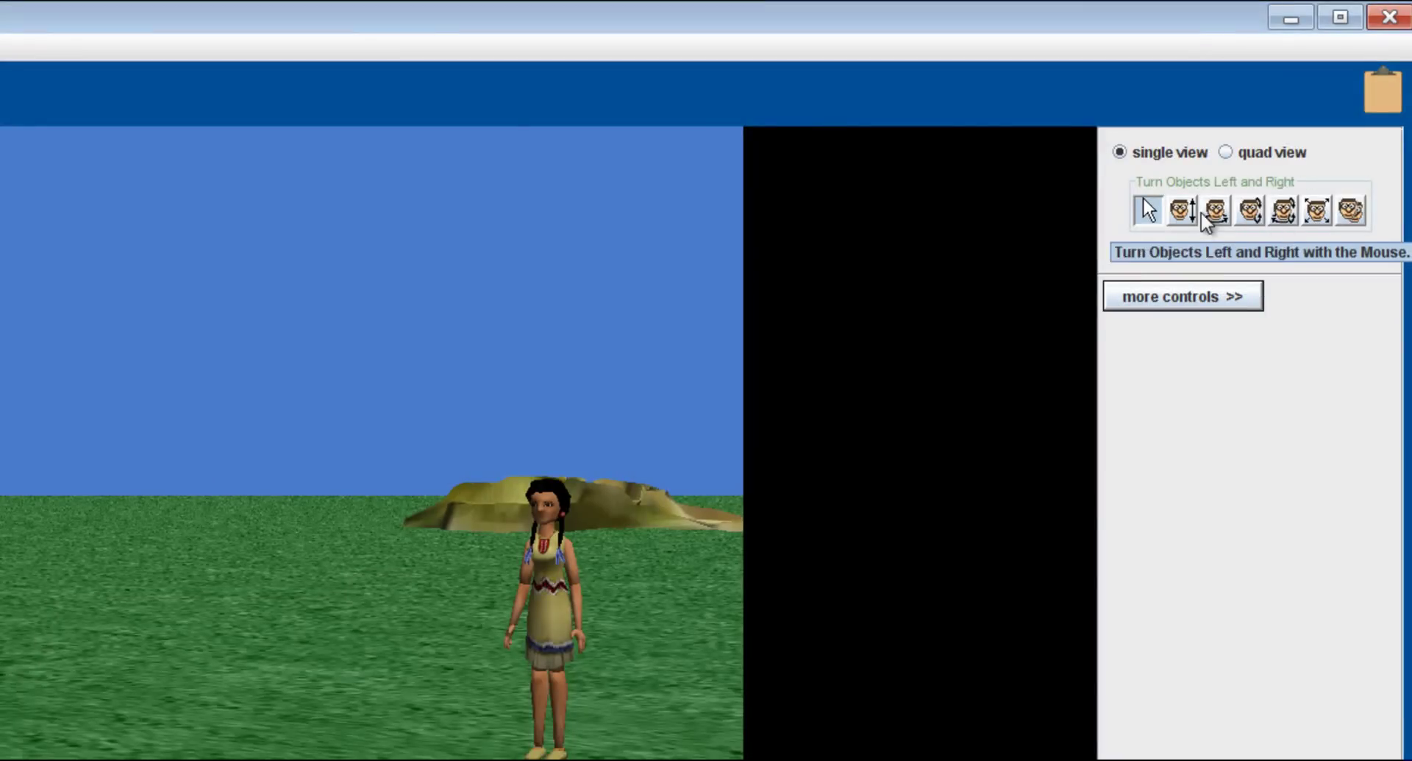
# Try moving aboriginalMan down into the ground and undo the move
pyautogui.click(1181, 212)
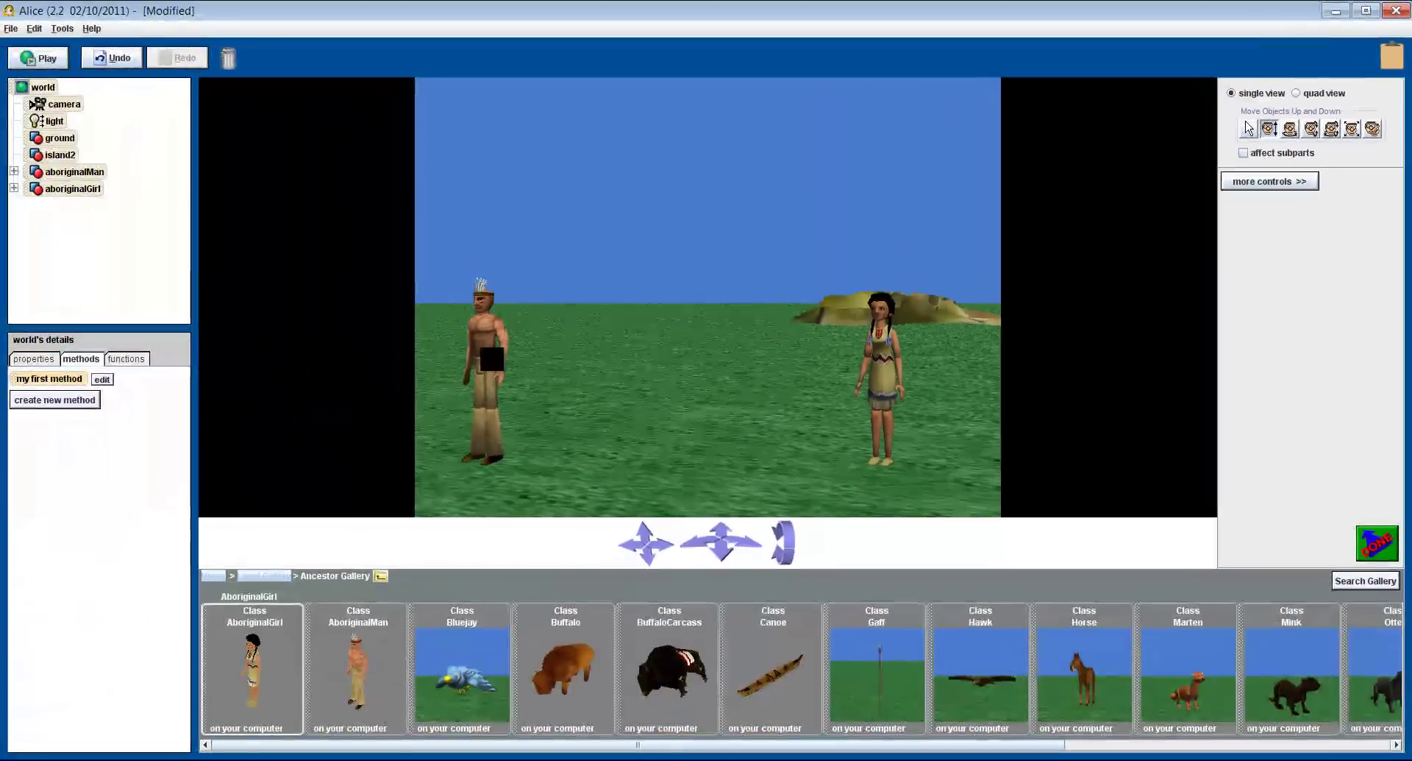
pyautogui.moveTo(446, 358); pyautogui.dragTo(495, 467)
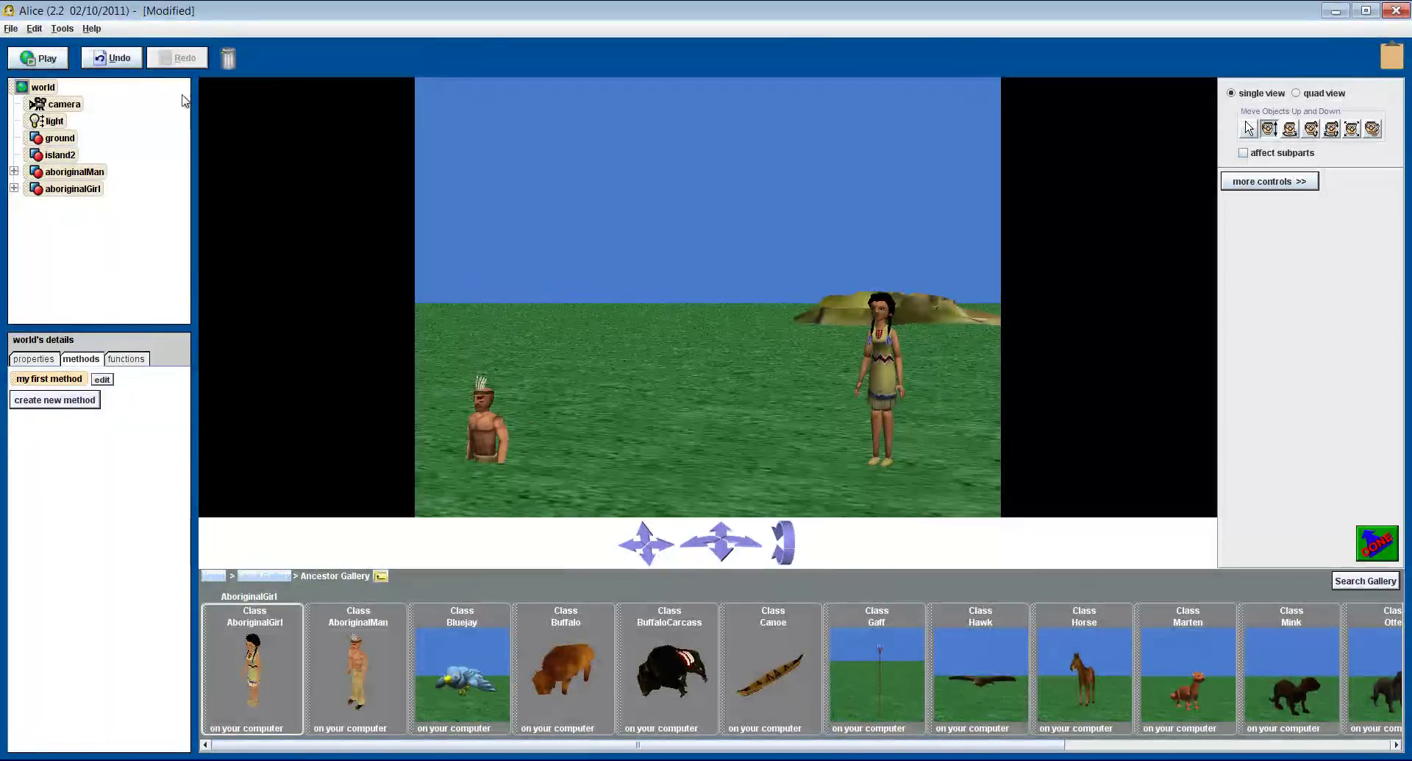
pyautogui.click(130, 58)
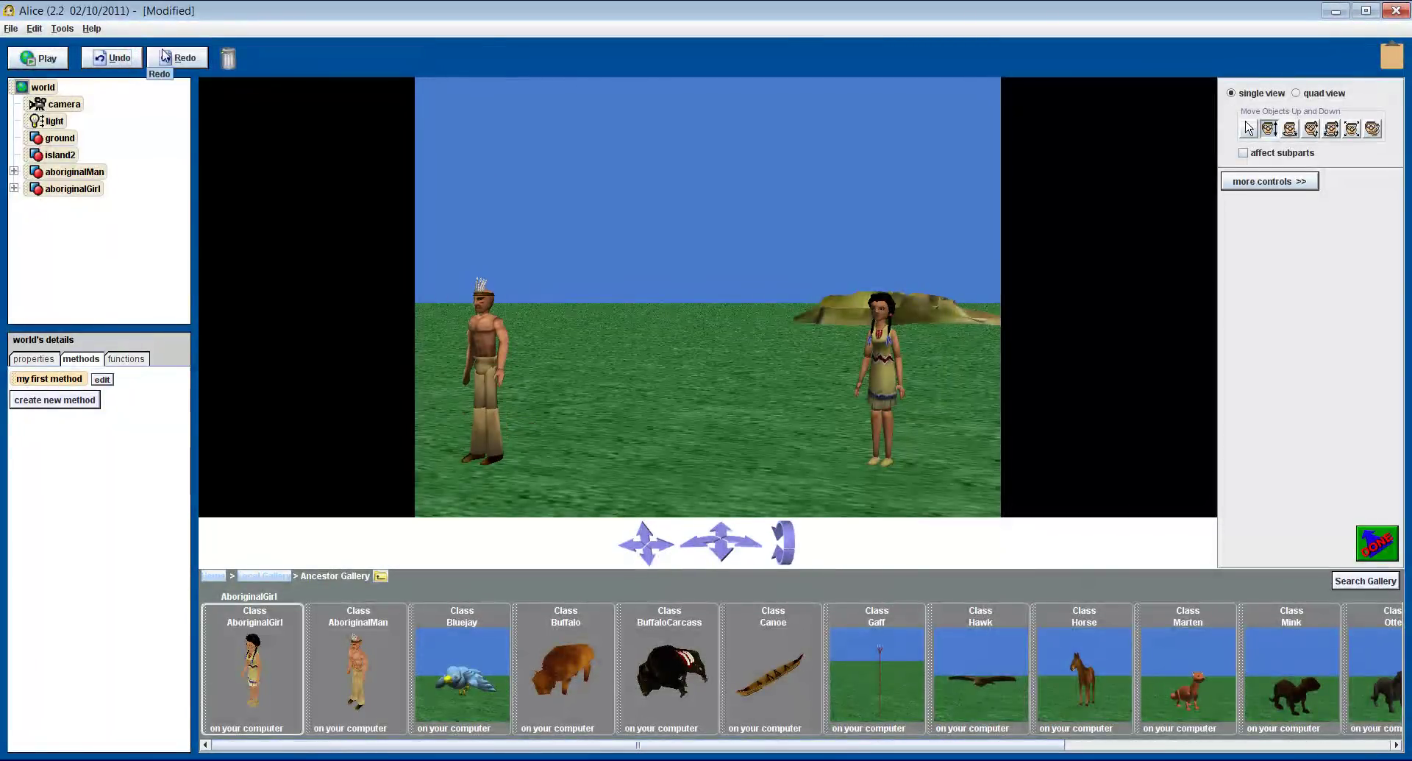
# Turn aboriginalMan and aboriginalGirl sideways so that they face each other
pyautogui.click(1290, 128)
pyautogui.moveTo(490, 330); pyautogui.dragTo(527, 358)
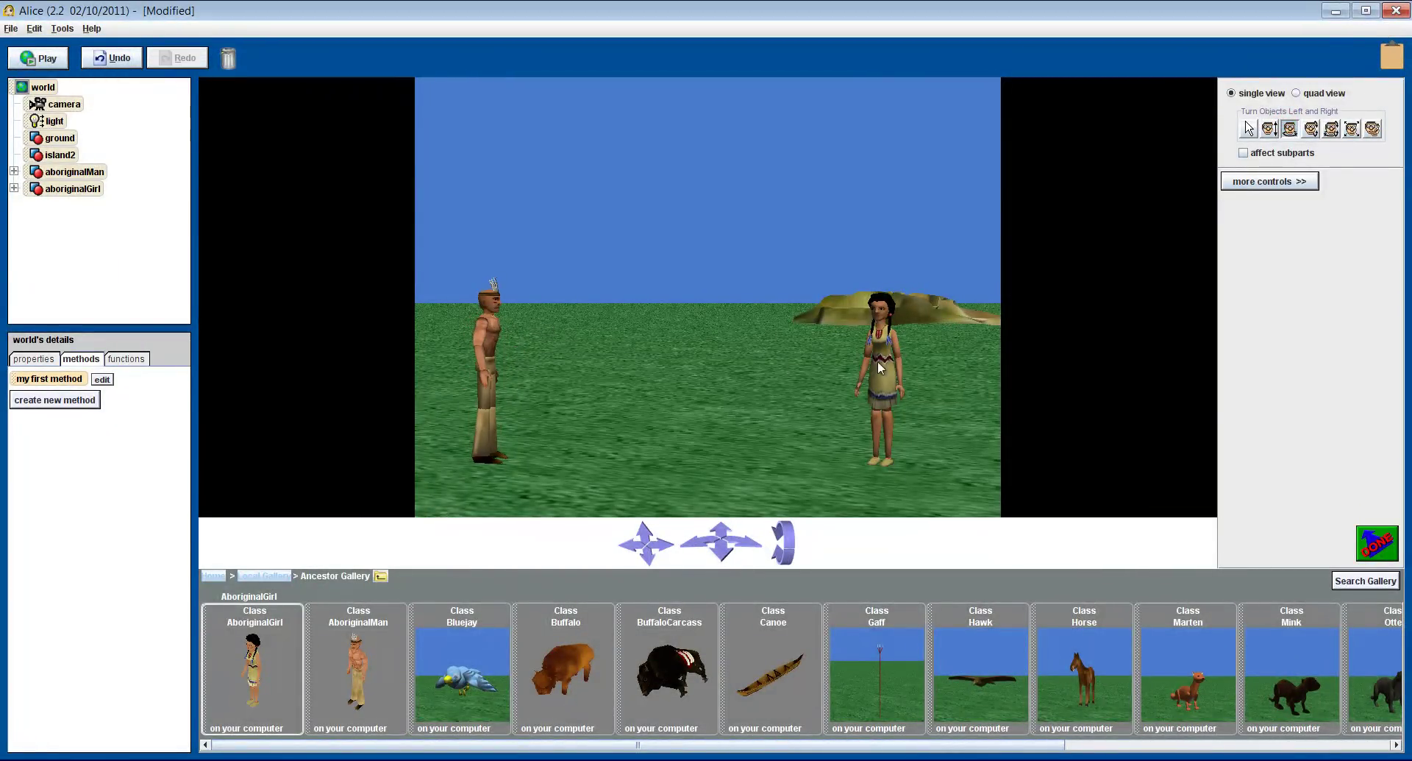
pyautogui.moveTo(877, 360); pyautogui.dragTo(878, 390)
# Try turning aboriginalMan forwards until he lies face down and undo the rotation
pyautogui.click(1311, 128)
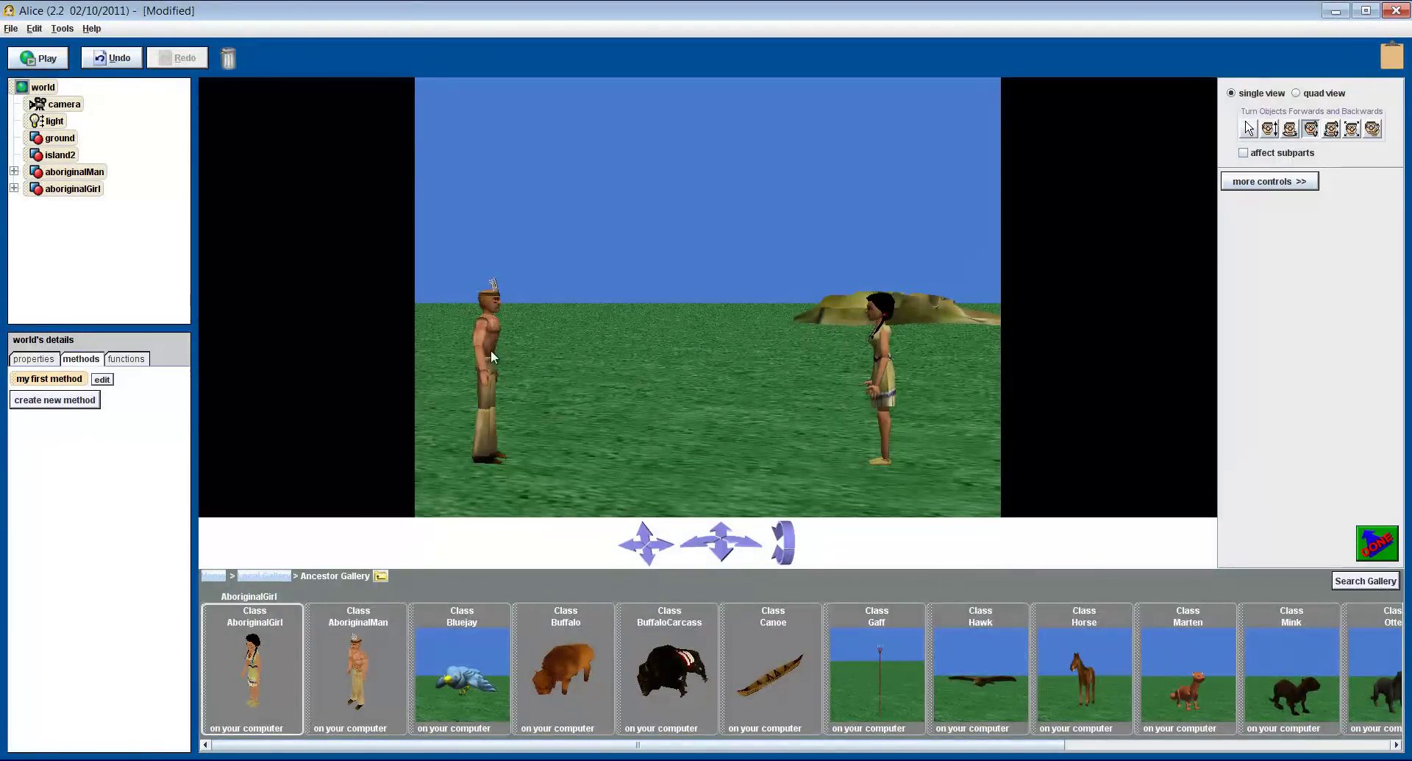
pyautogui.moveTo(483, 350); pyautogui.dragTo(548, 345)
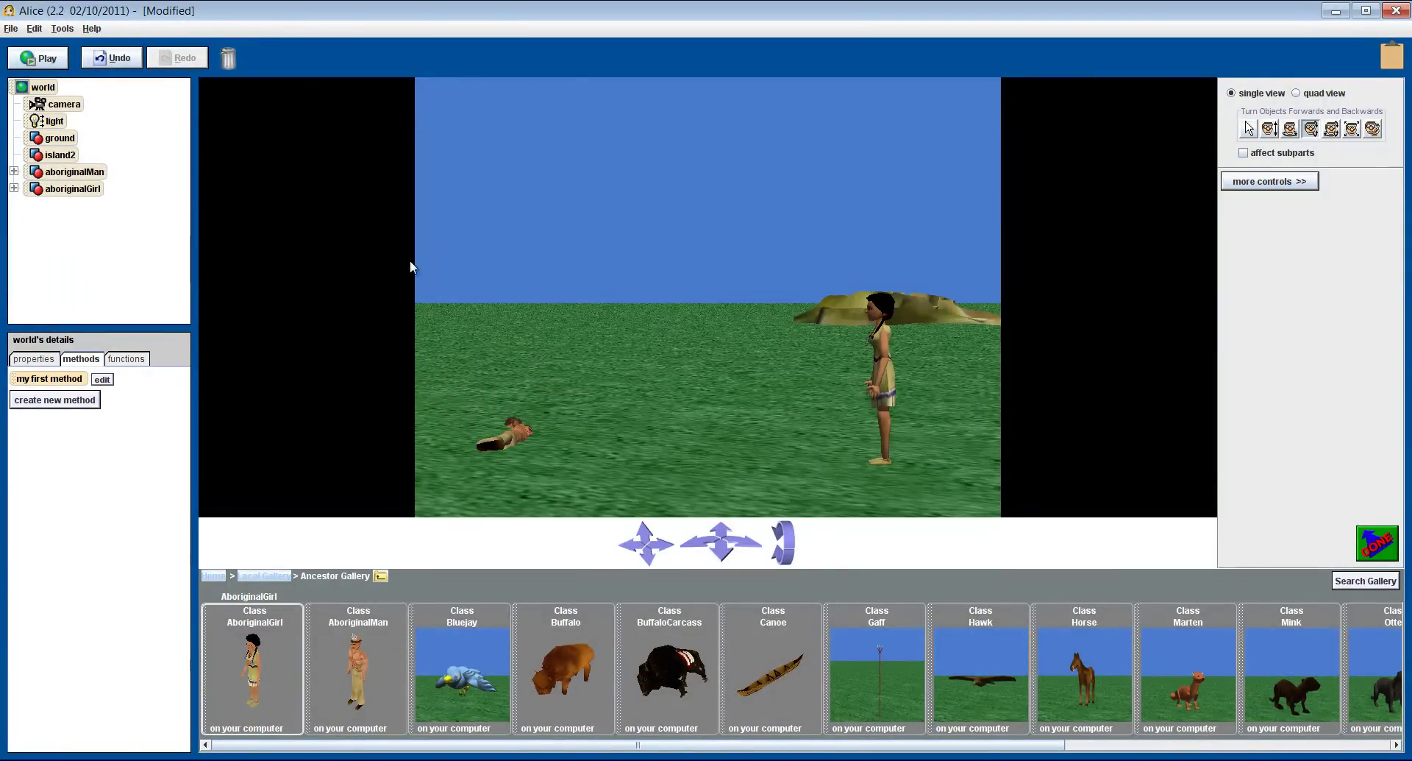
pyautogui.click(128, 60)
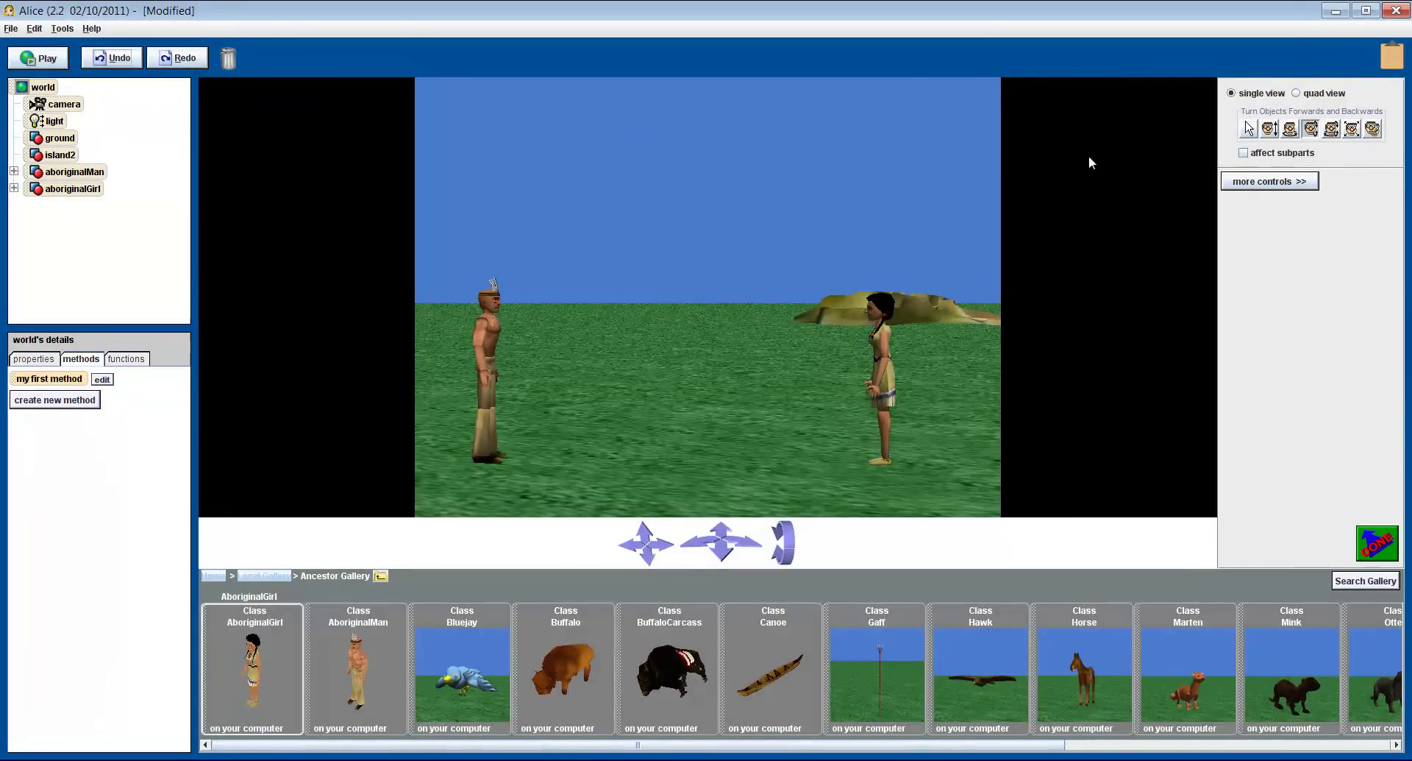
# Try tumbling aboriginalMan freely and undo the change
pyautogui.click(1331, 128)
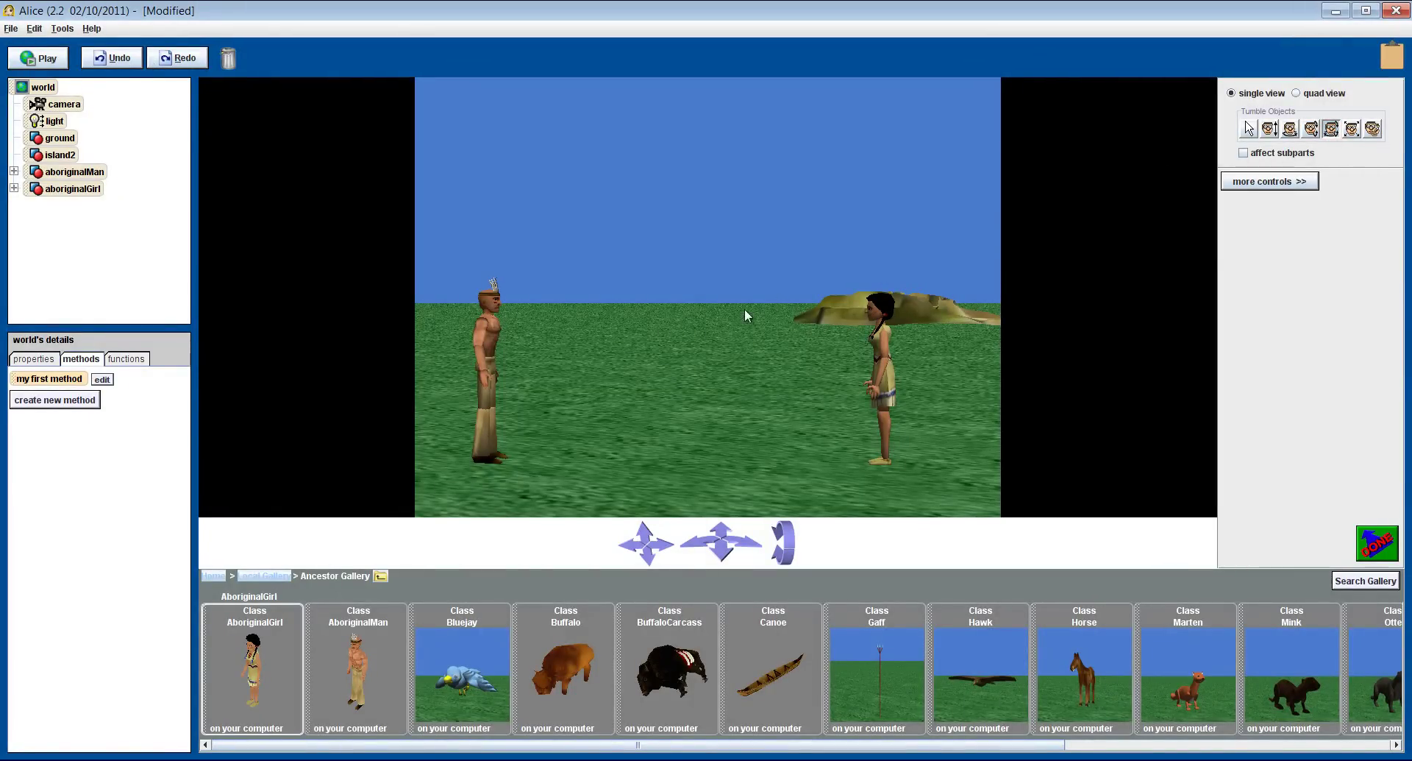
pyautogui.moveTo(497, 331); pyautogui.dragTo(520, 364)
pyautogui.click(129, 59)
# Resize aboriginalMan to be slightly larger and accept the pose warning
pyautogui.click(1353, 130)
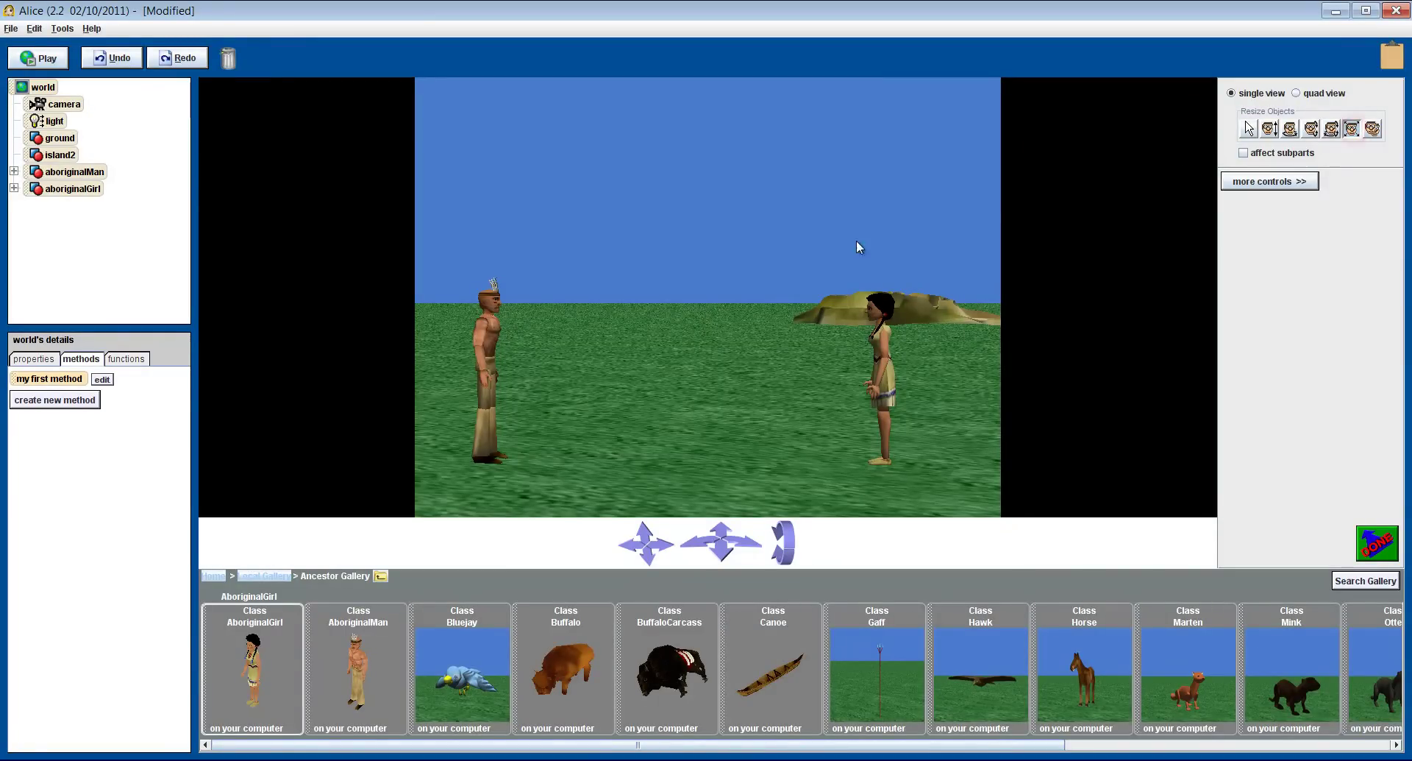
pyautogui.moveTo(497, 345)
pyautogui.mouseDown()
pyautogui.moveTo(502, 314)
pyautogui.moveTo(497, 341)
pyautogui.mouseUp()
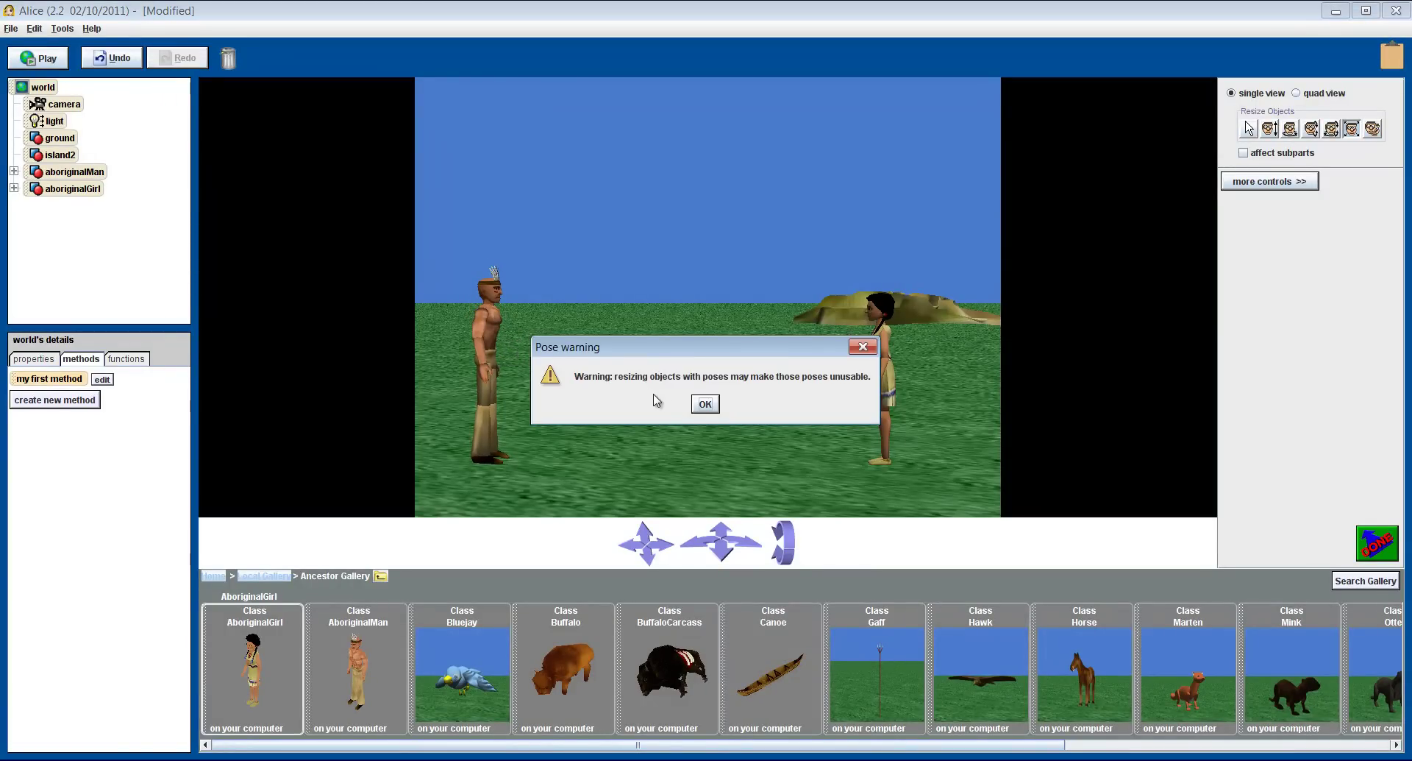
pyautogui.click(705, 404)
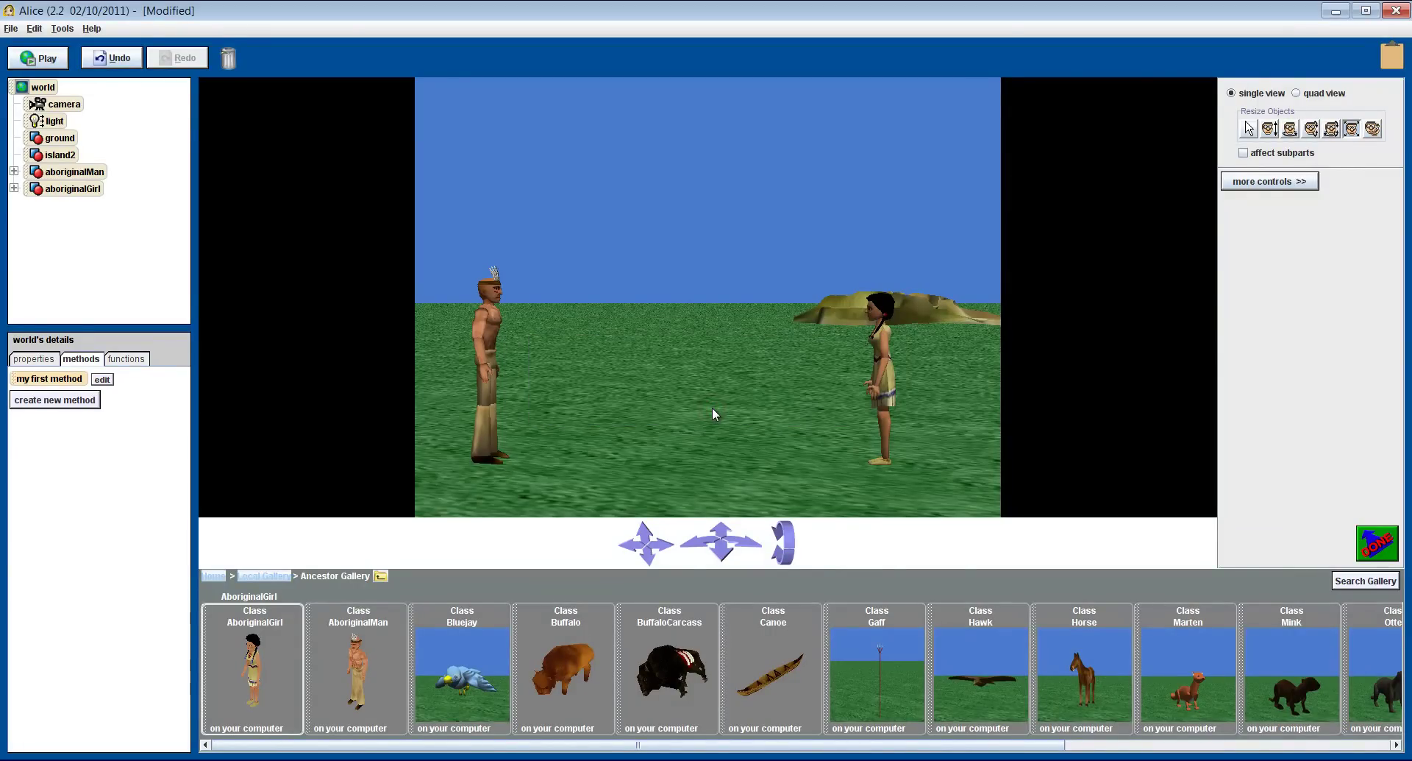
# Make a copy of aboriginalMan and delete the duplicate aboriginalMan2 from the world
pyautogui.click(1373, 130)
pyautogui.click(492, 322)
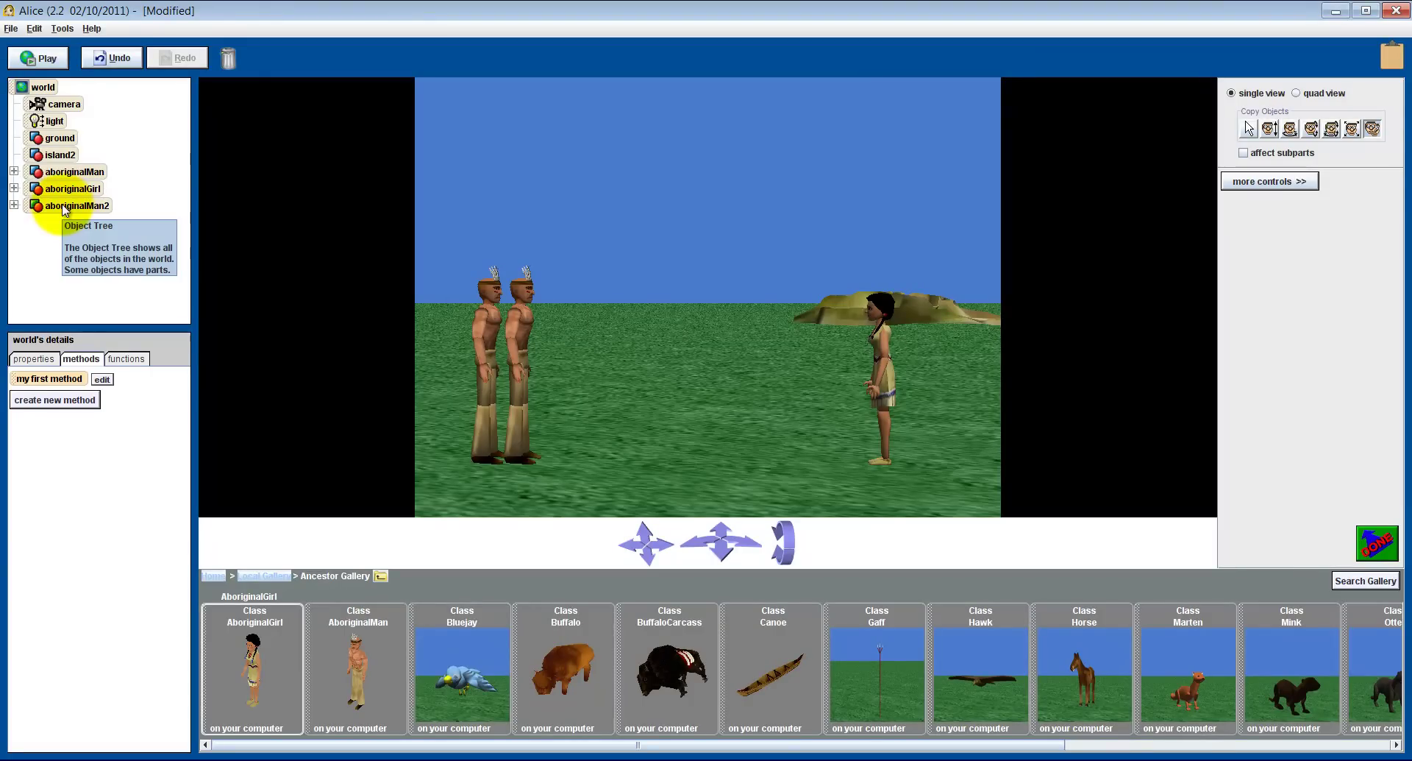
pyautogui.moveTo(65, 212); pyautogui.dragTo(228, 58)
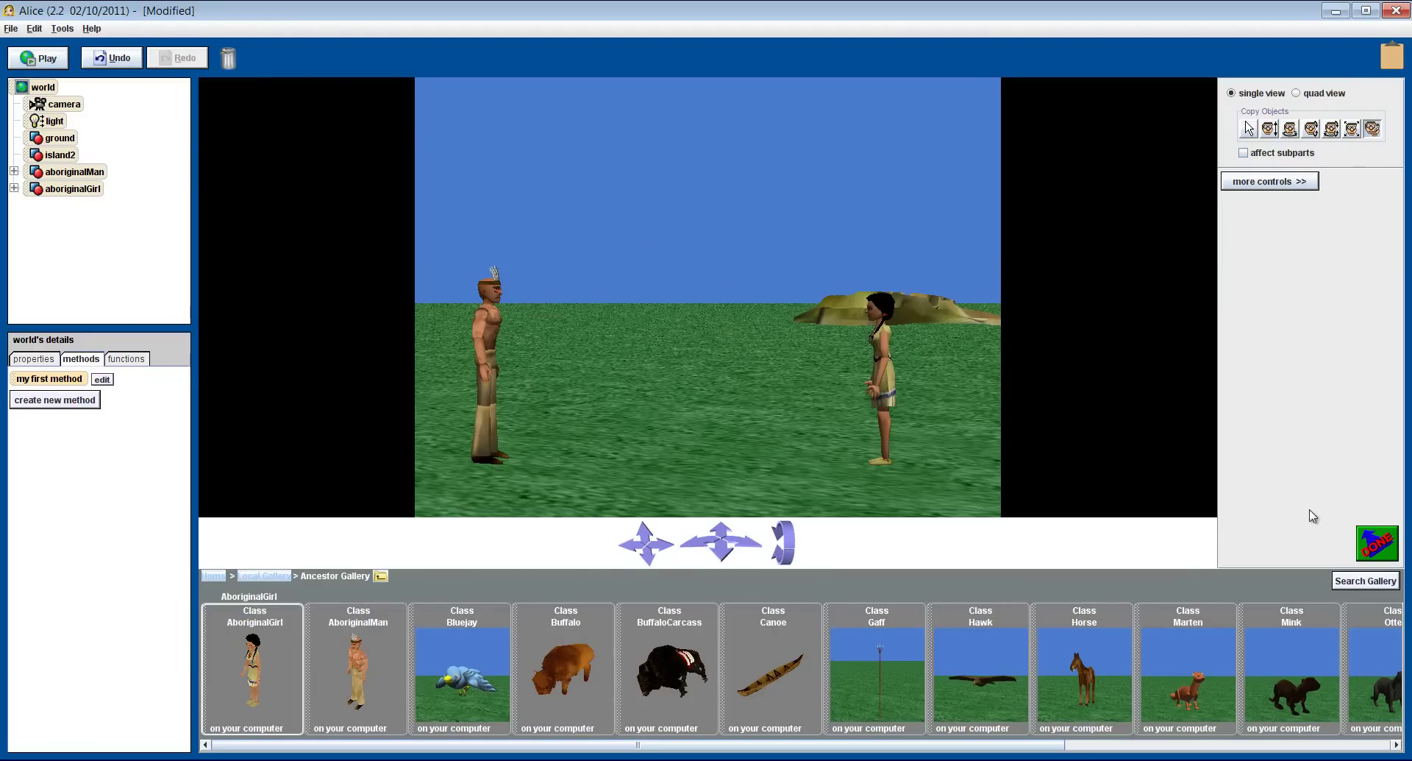
# Finish adding objects, add aboriginalMan's walk_distance to world.my first method with a custom how_far of 10, and test-play the world
pyautogui.click(1389, 552)
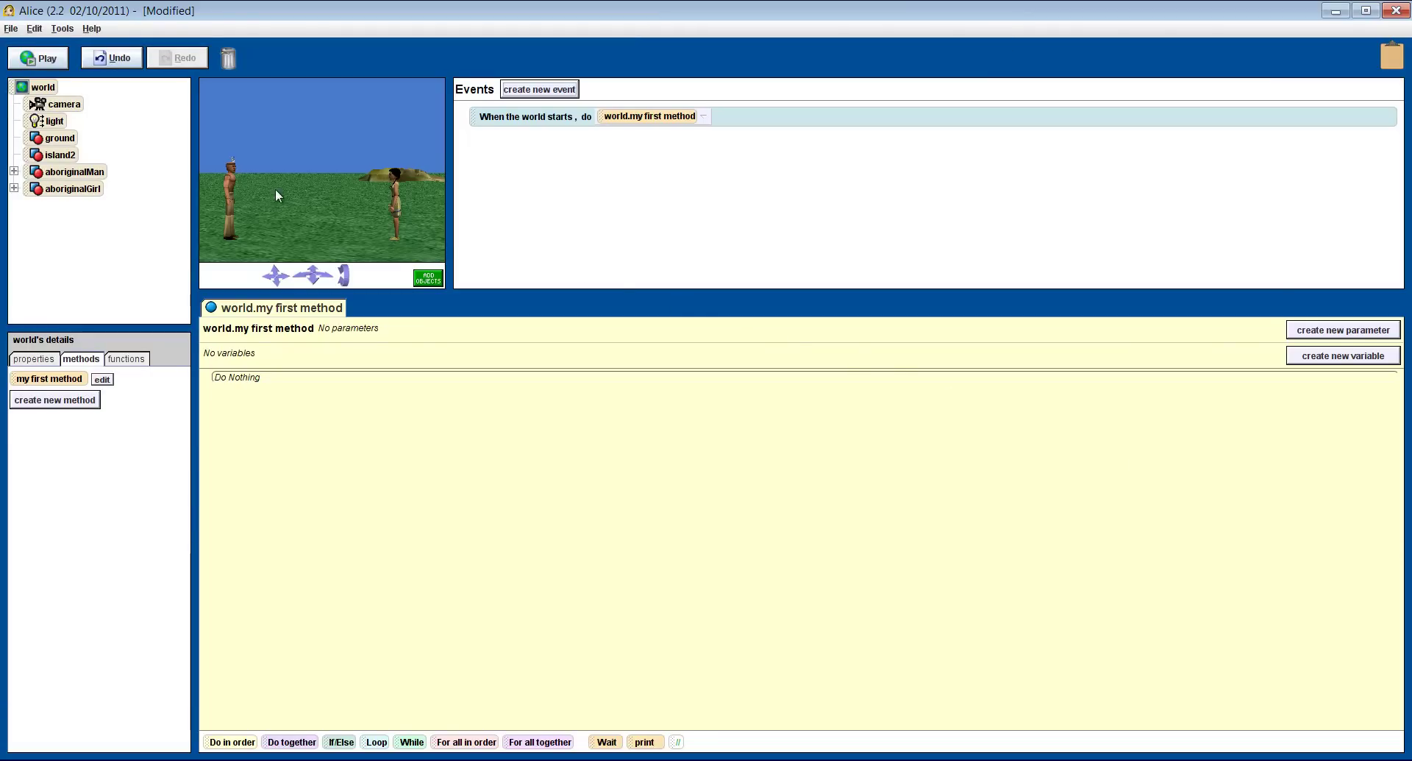
pyautogui.click(73, 171)
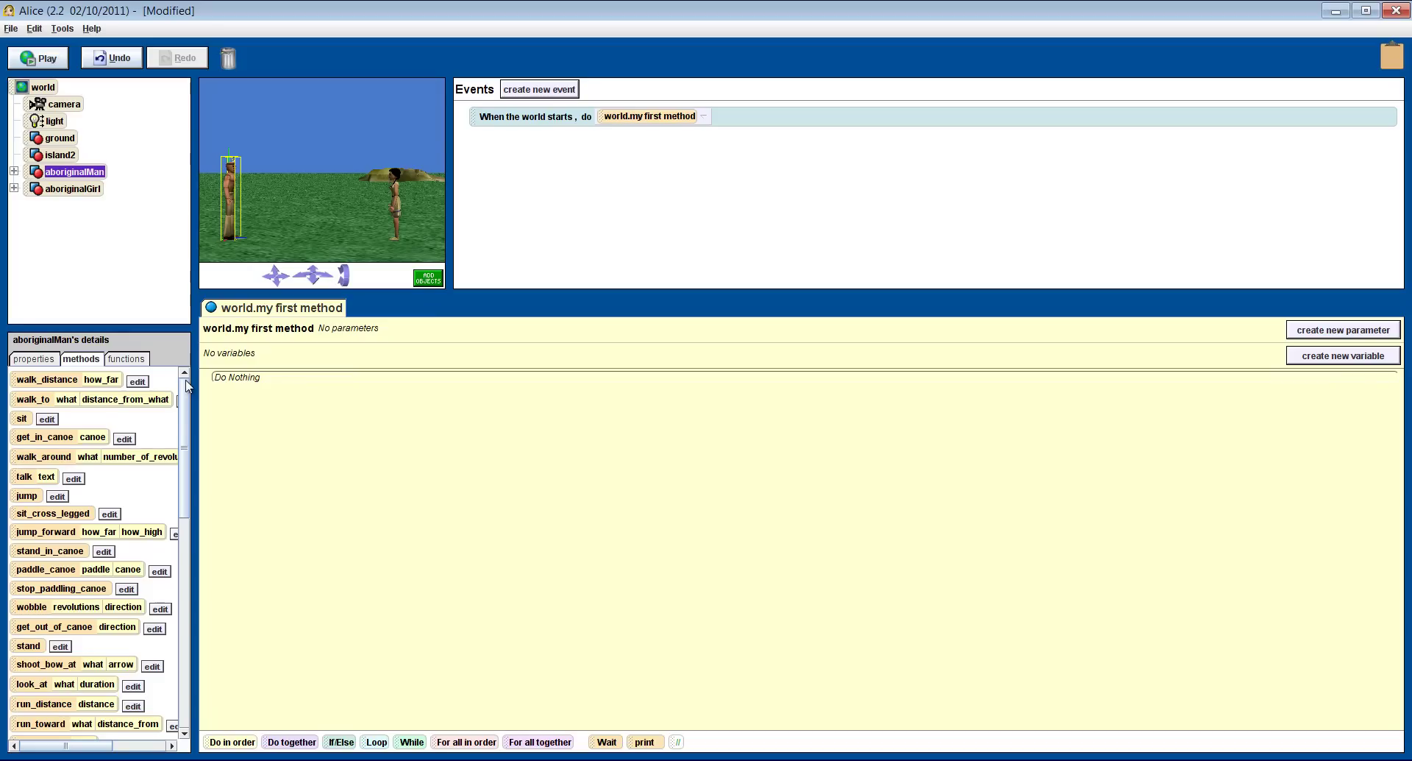
pyautogui.moveTo(186, 383)
pyautogui.mouseDown()
pyautogui.moveTo(184, 544)
pyautogui.moveTo(180, 385)
pyautogui.moveTo(168, 381)
pyautogui.mouseUp()
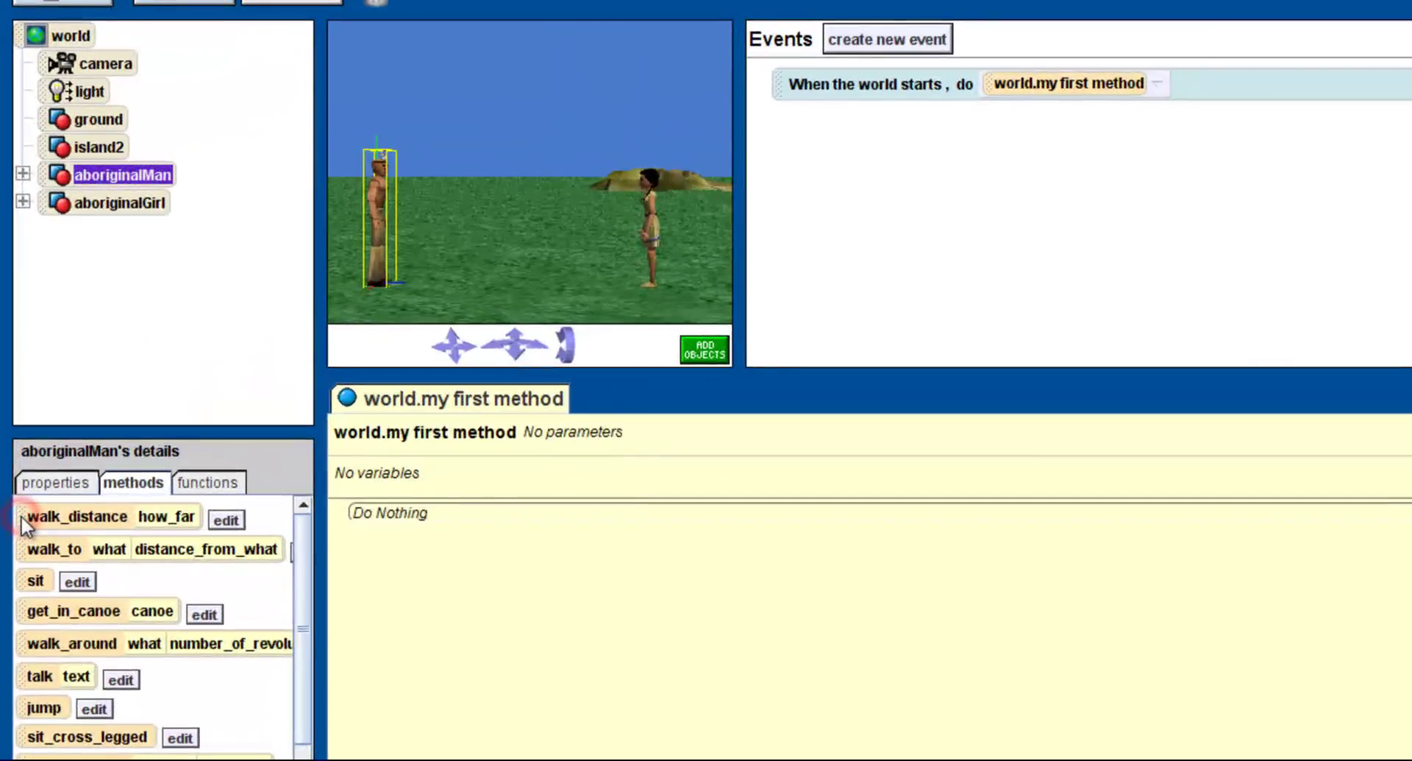
pyautogui.moveTo(22, 519); pyautogui.dragTo(381, 505)
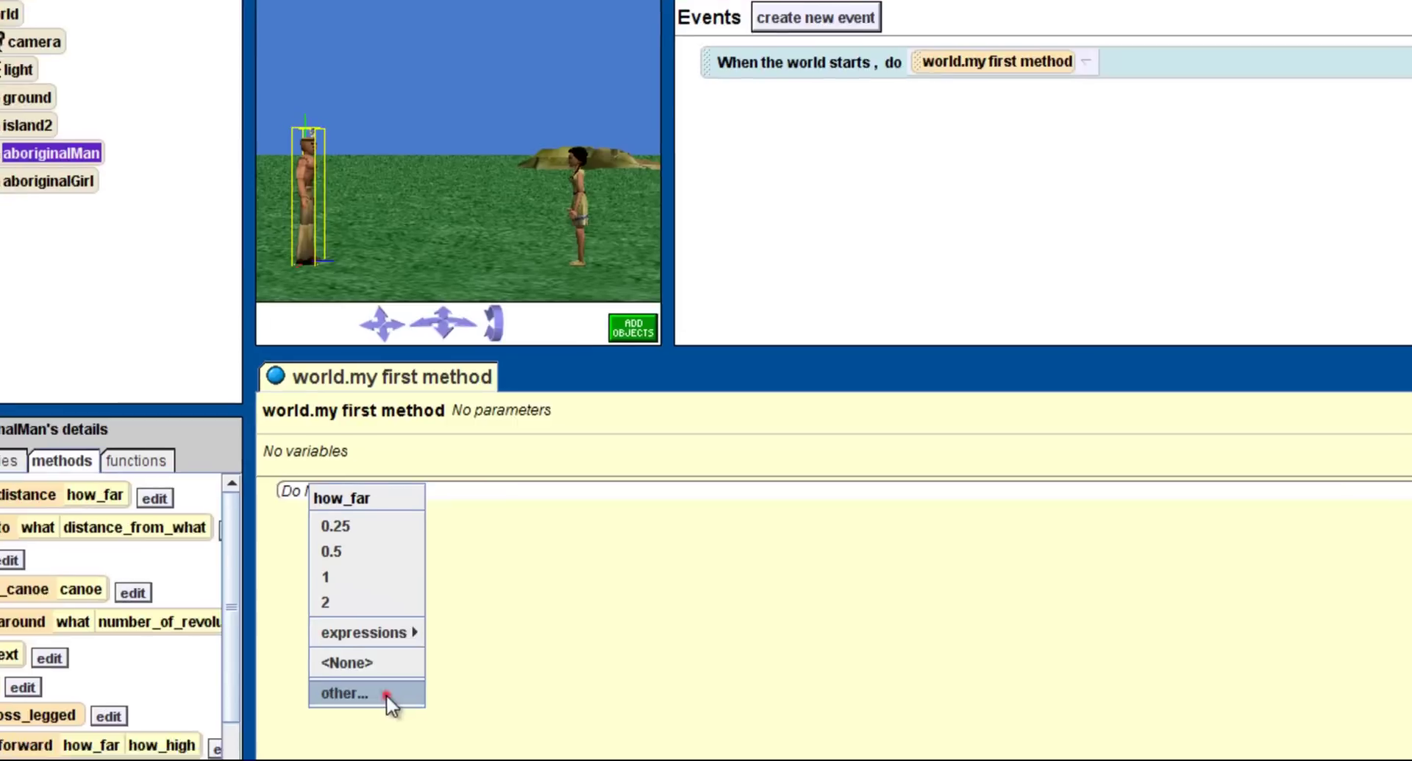
pyautogui.click(387, 696)
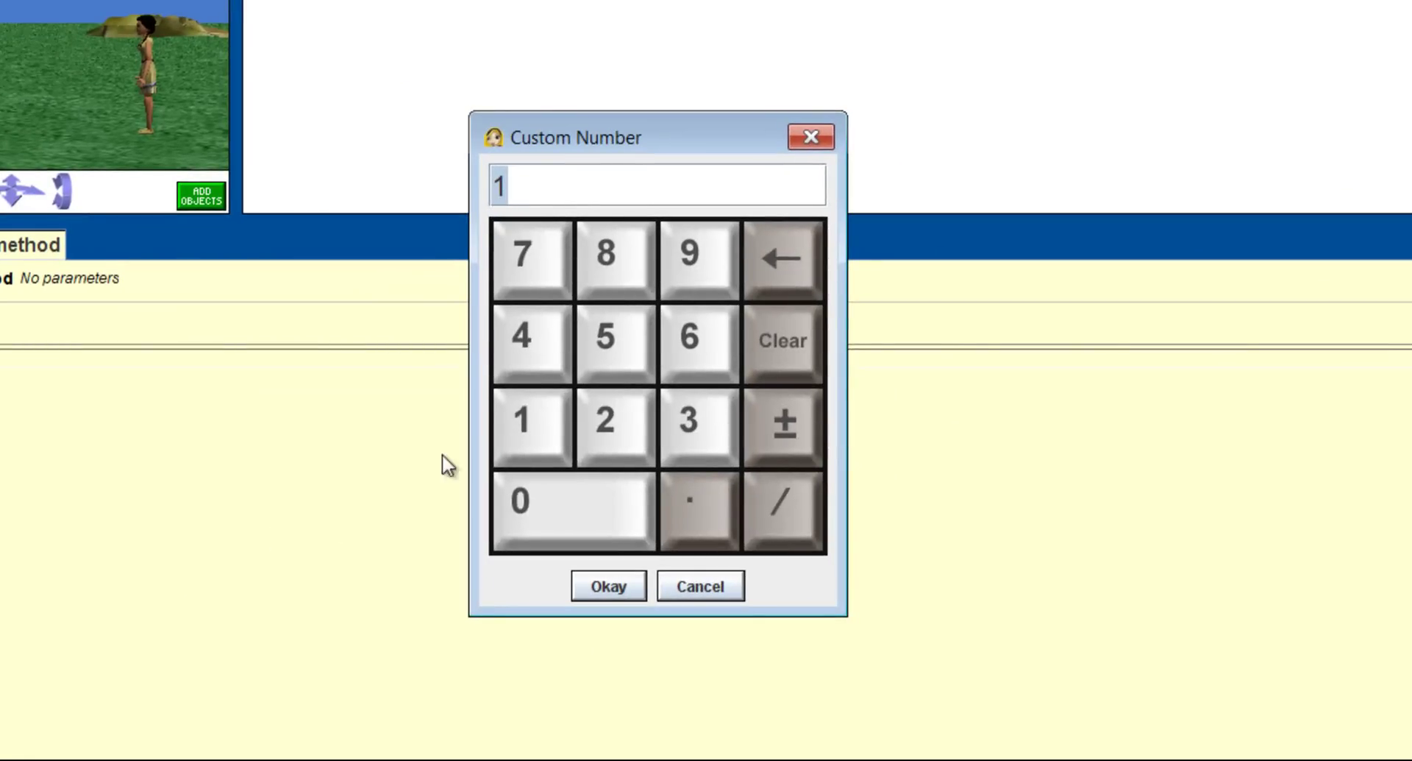
pyautogui.click(536, 433)
pyautogui.click(556, 502)
pyautogui.click(617, 589)
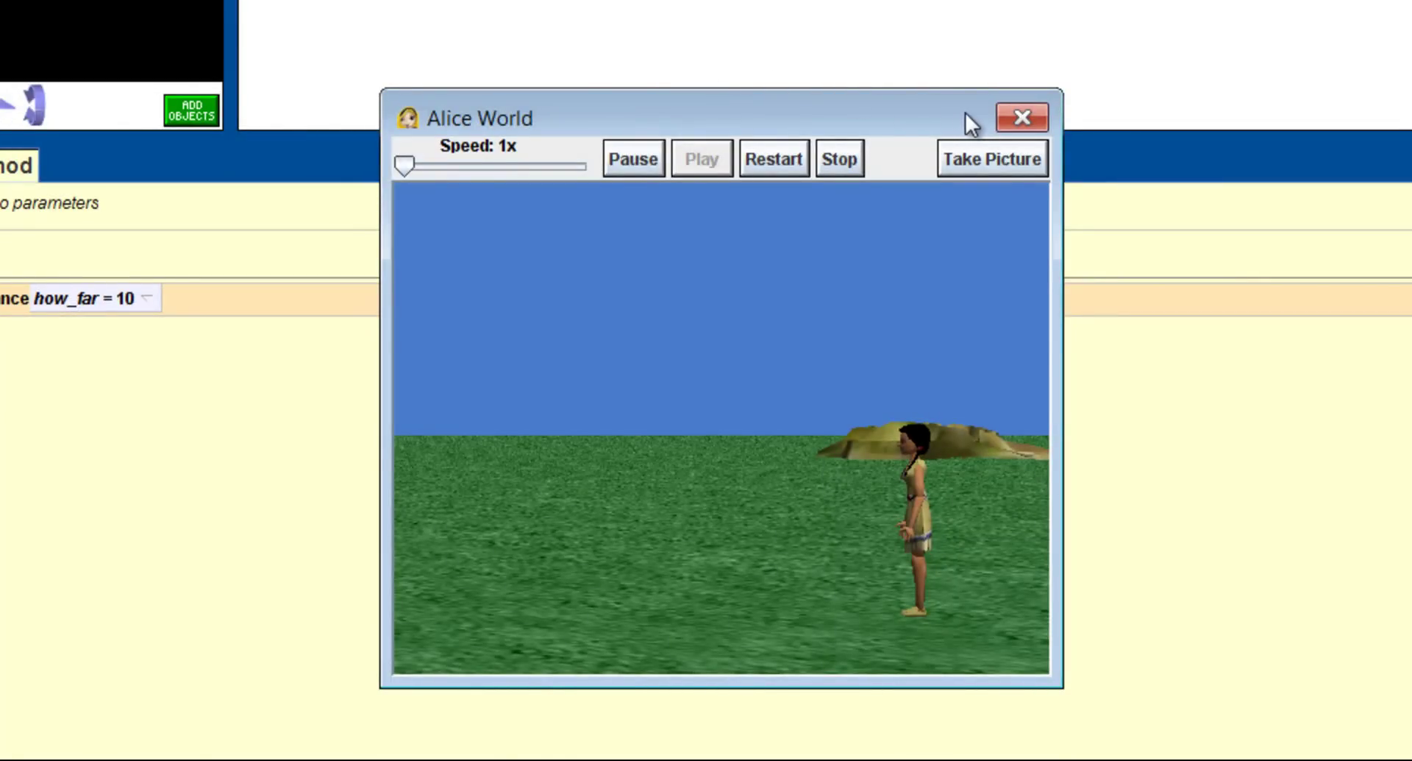
pyautogui.click(1019, 117)
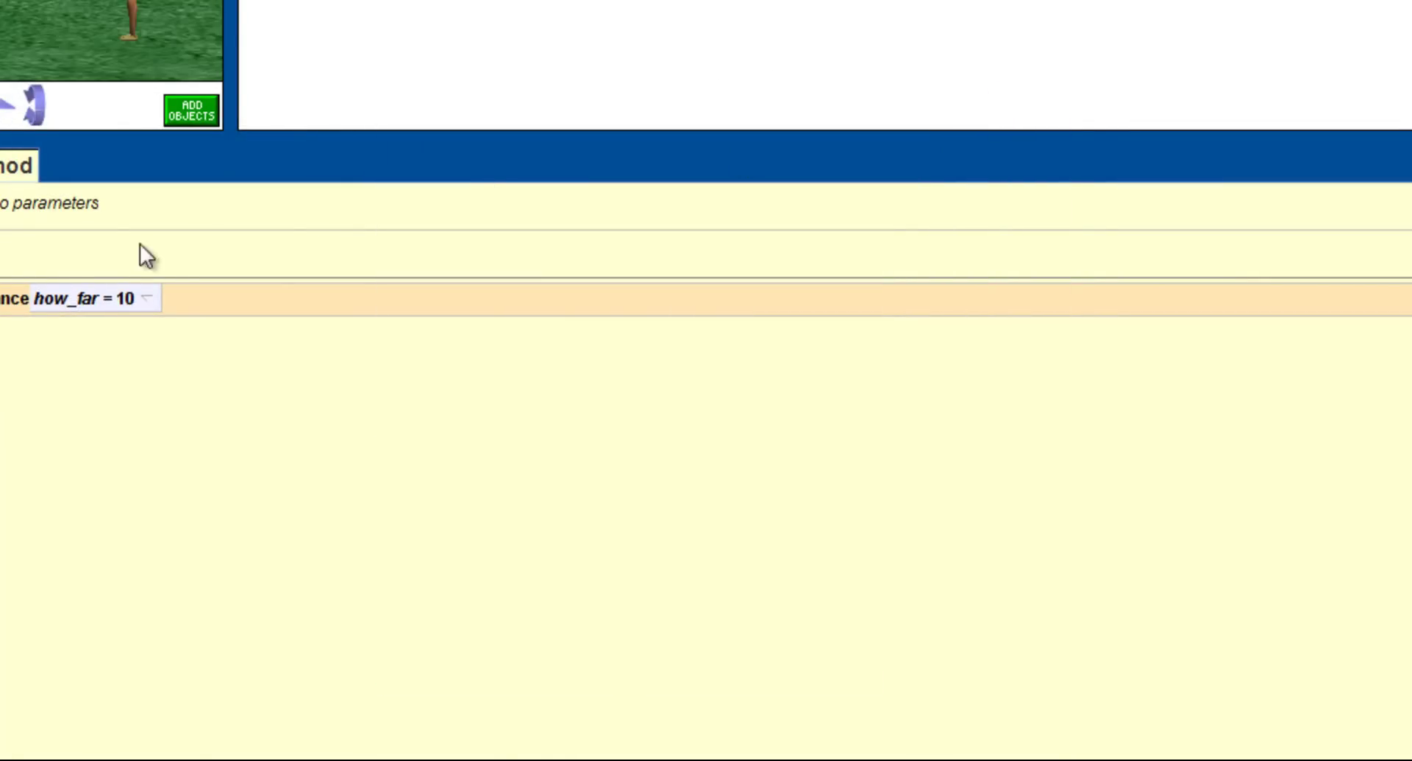
# Set how_far to 2 in aboriginalMan's walk_distance instruction and play the world to check it
pyautogui.click(136, 294)
pyautogui.click(130, 413)
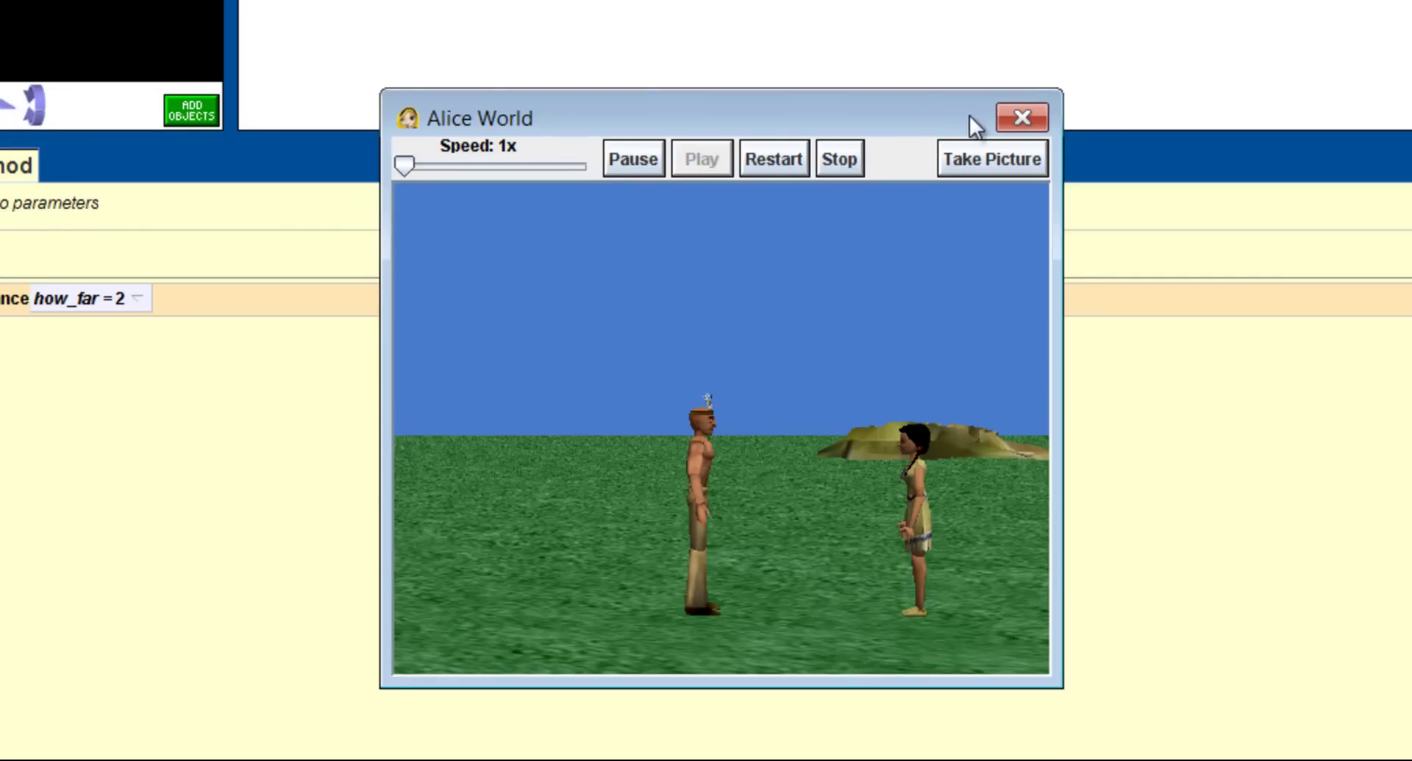
pyautogui.click(1023, 118)
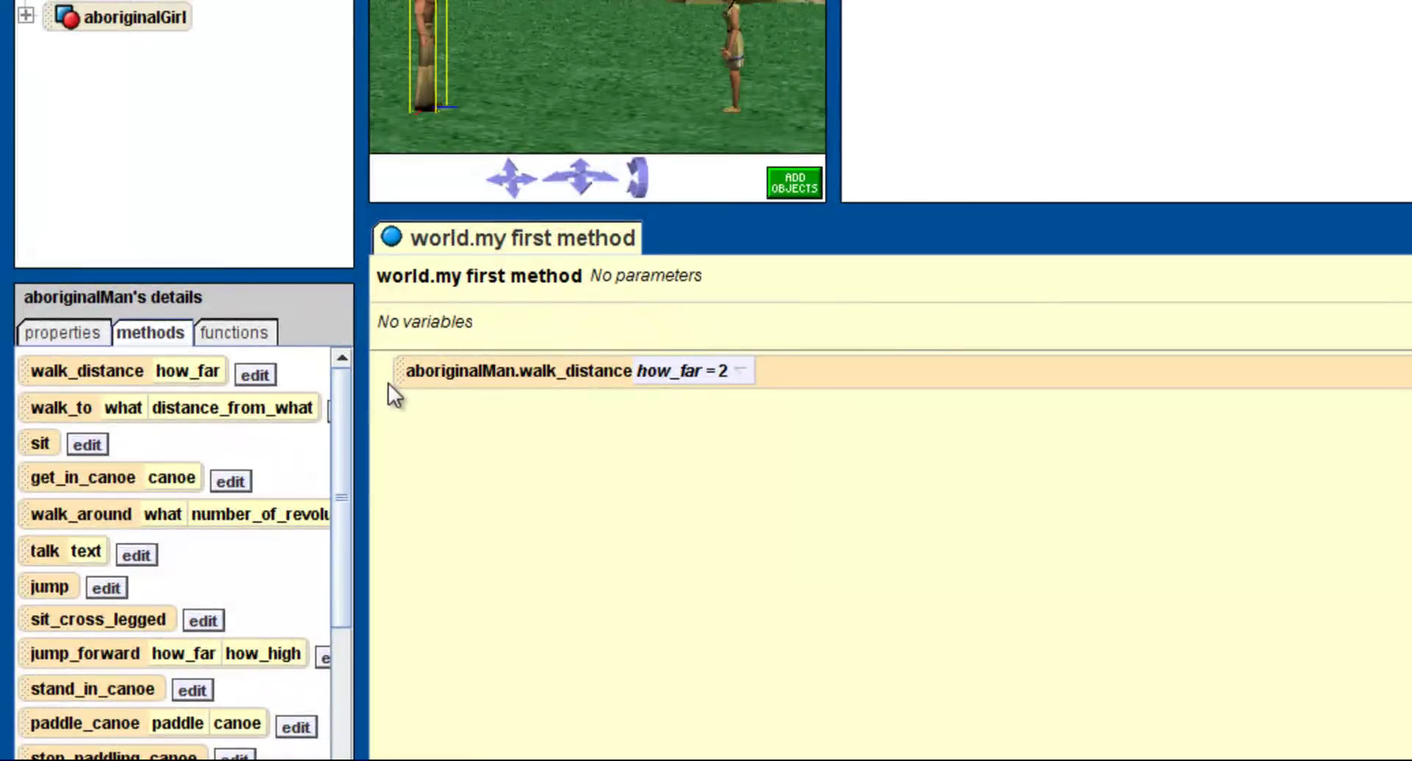
pyautogui.moveTo(401, 369); pyautogui.dragTo(406, 388)
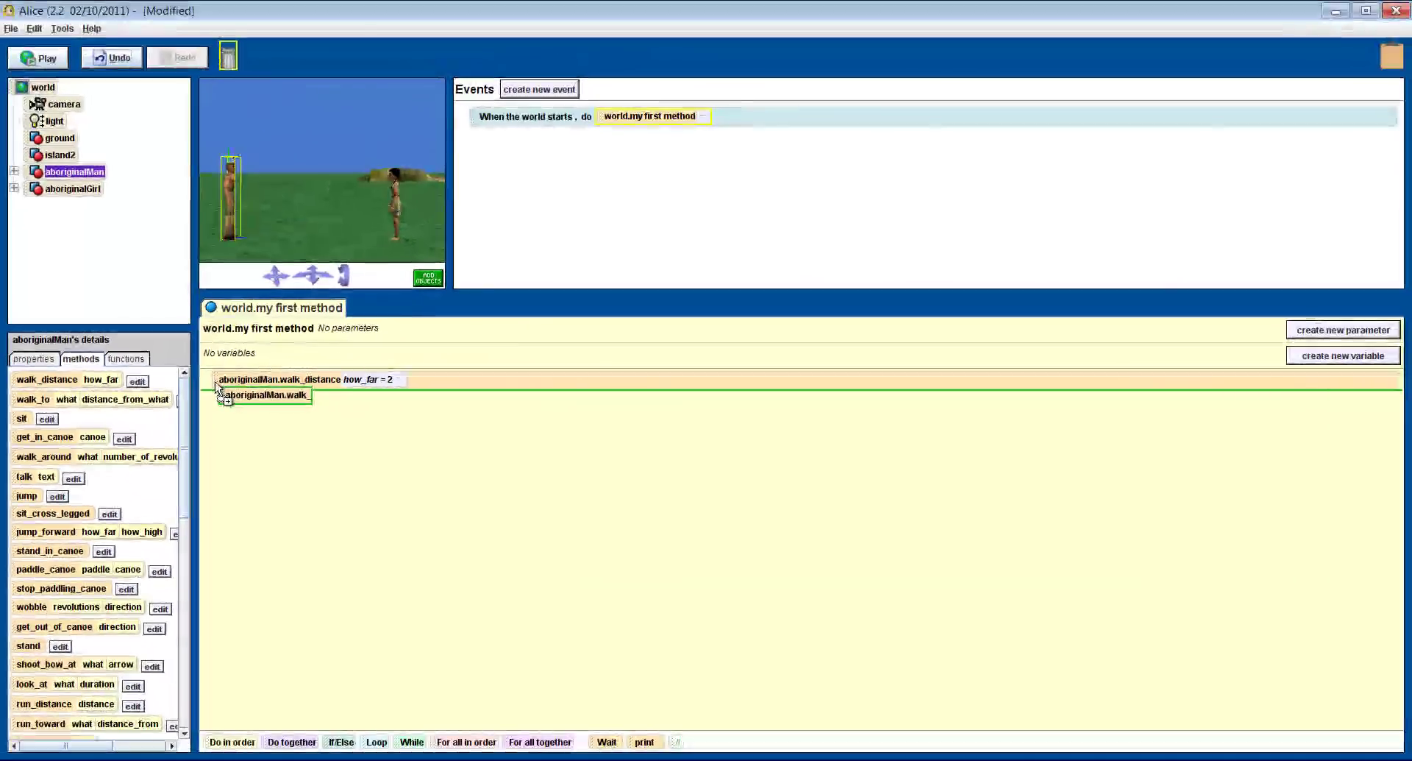
pyautogui.moveTo(218, 389)
pyautogui.mouseDown()
pyautogui.moveTo(234, 40)
pyautogui.moveTo(234, 379)
pyautogui.mouseUp()
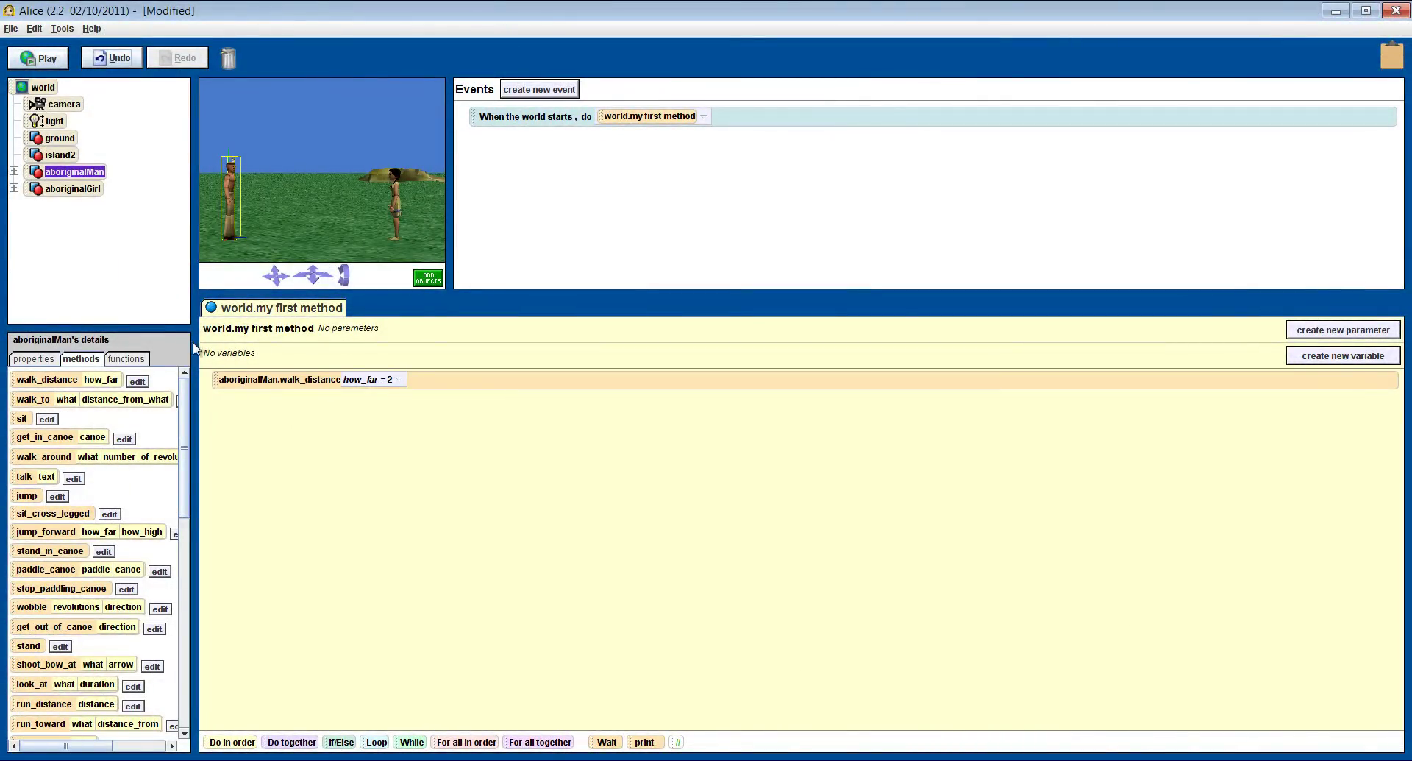
# Add aboriginalGirl's walk_distance with how_far 2 below the man's instruction and play the world
pyautogui.click(50, 189)
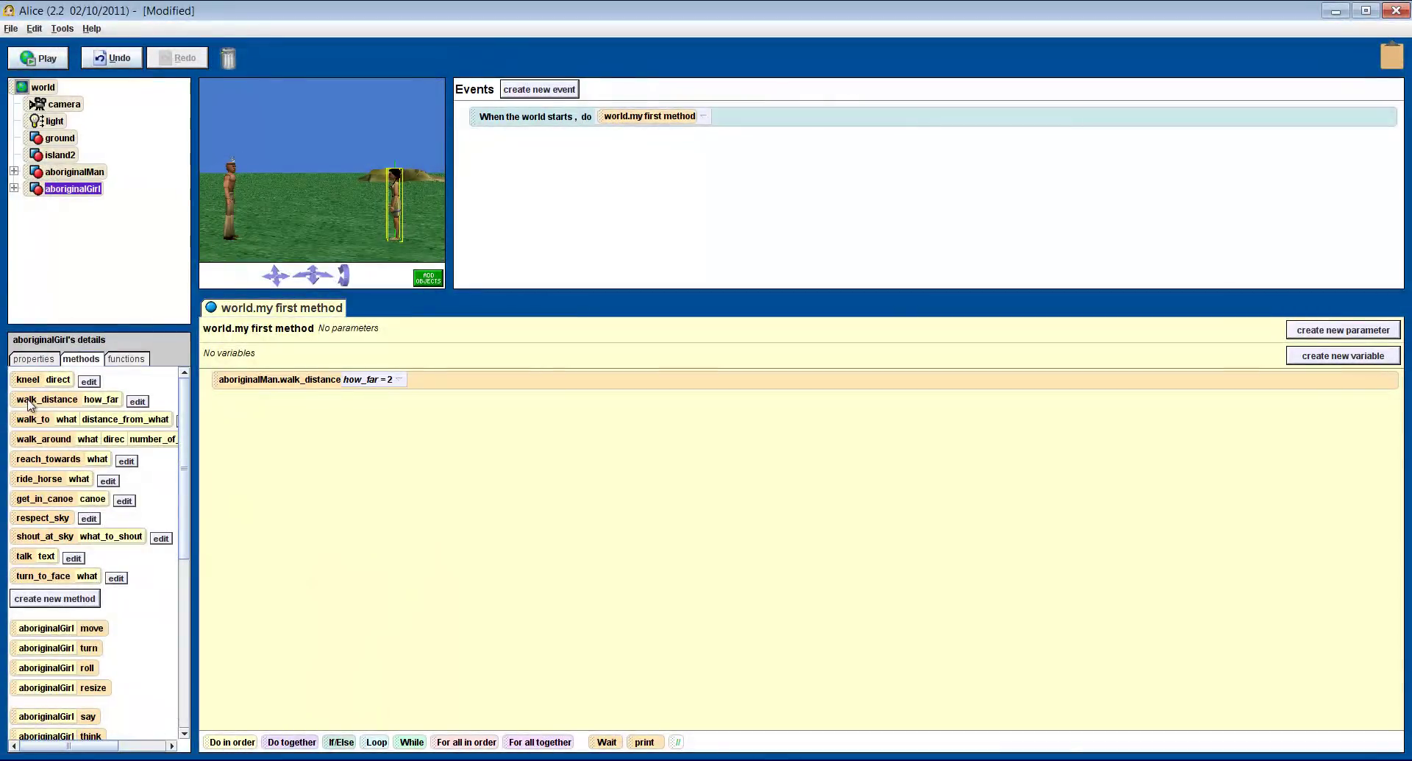
pyautogui.moveTo(15, 400); pyautogui.dragTo(265, 412)
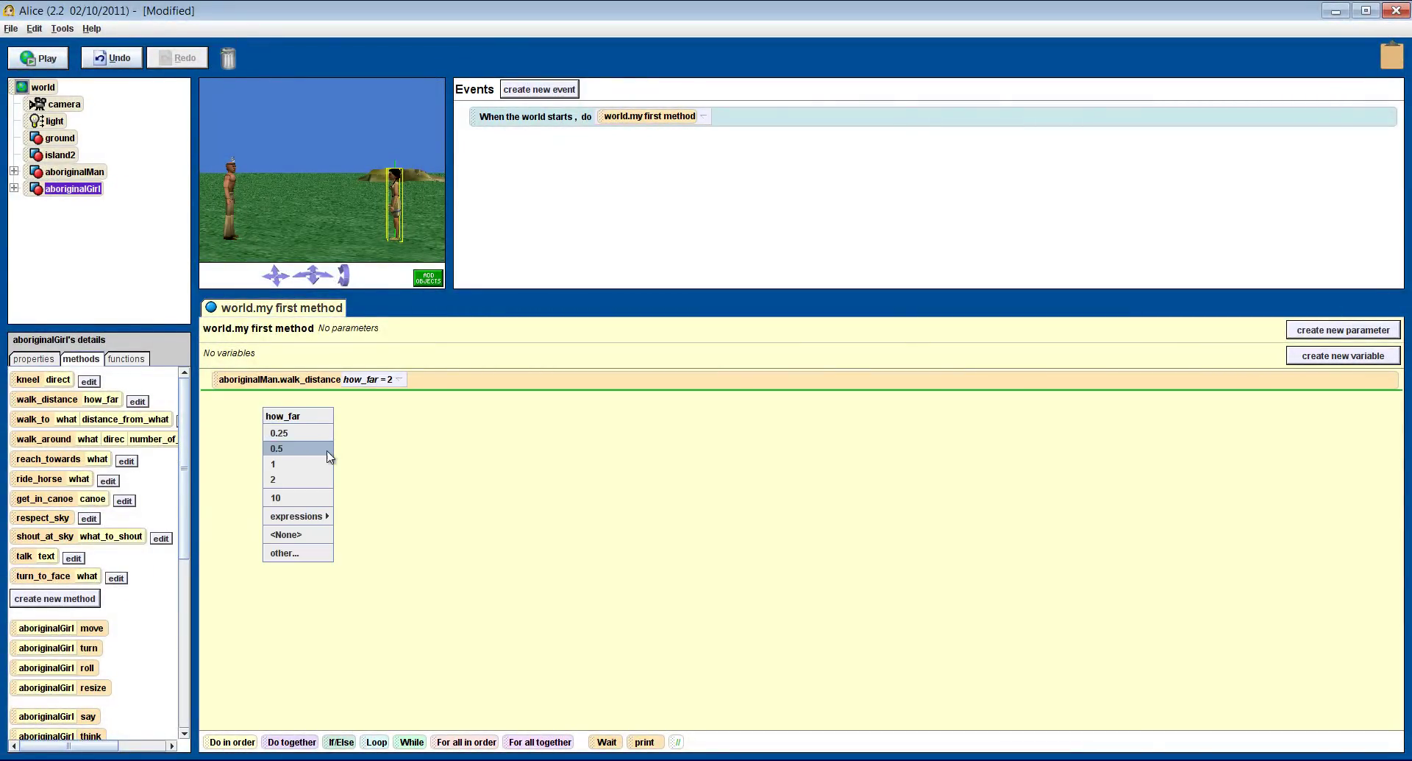
pyautogui.click(322, 479)
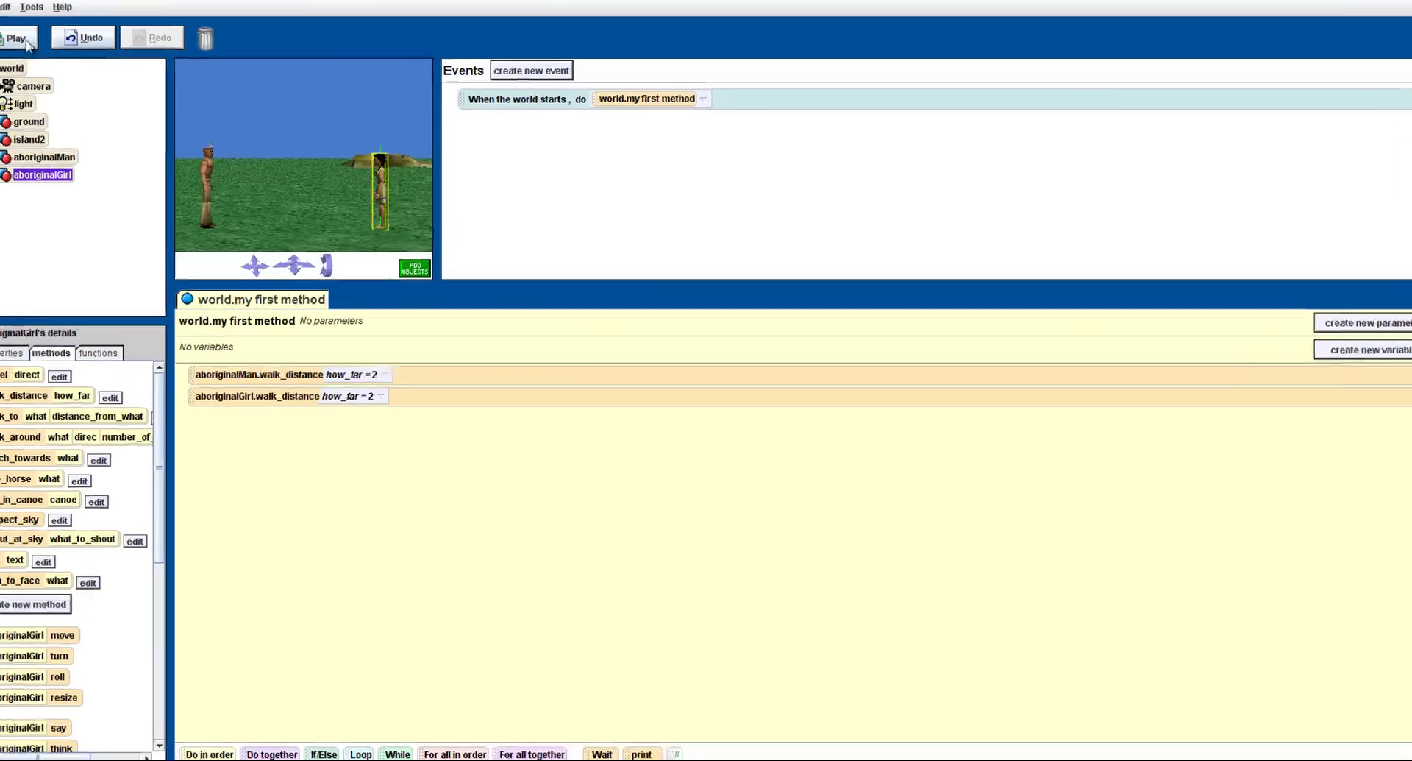
pyautogui.click(22, 40)
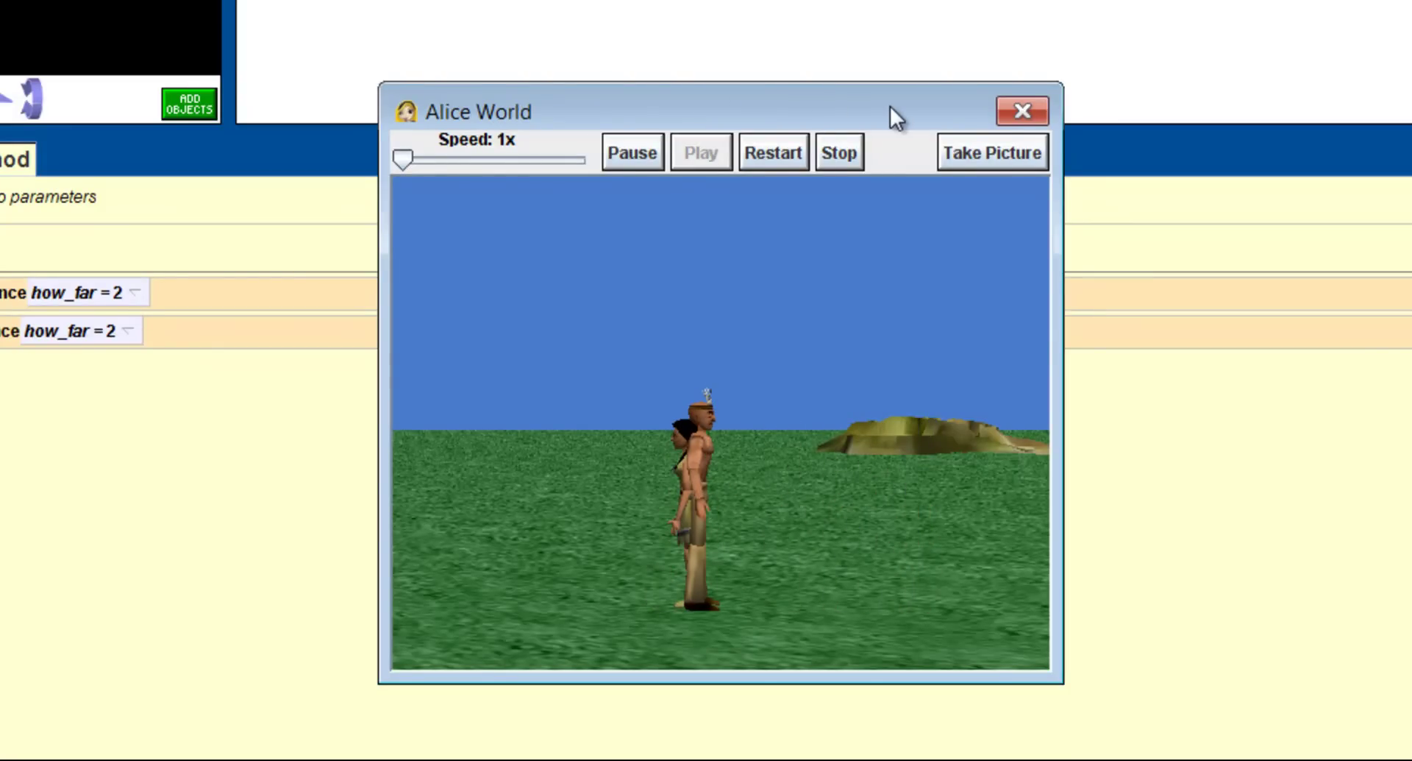
pyautogui.click(1008, 106)
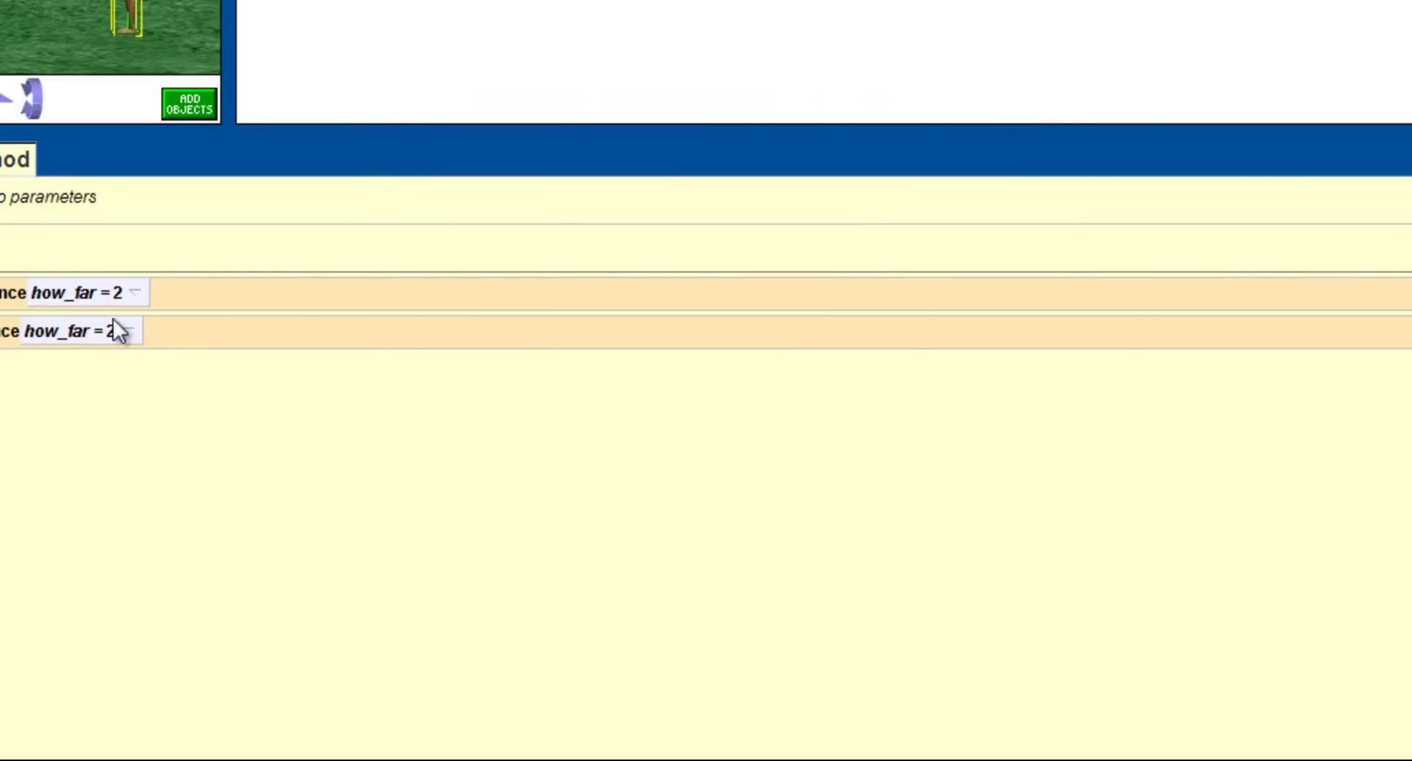
# Set how_far to 1 in aboriginalGirl's walk_distance instruction and play the world to check it
pyautogui.click(118, 329)
pyautogui.click(100, 420)
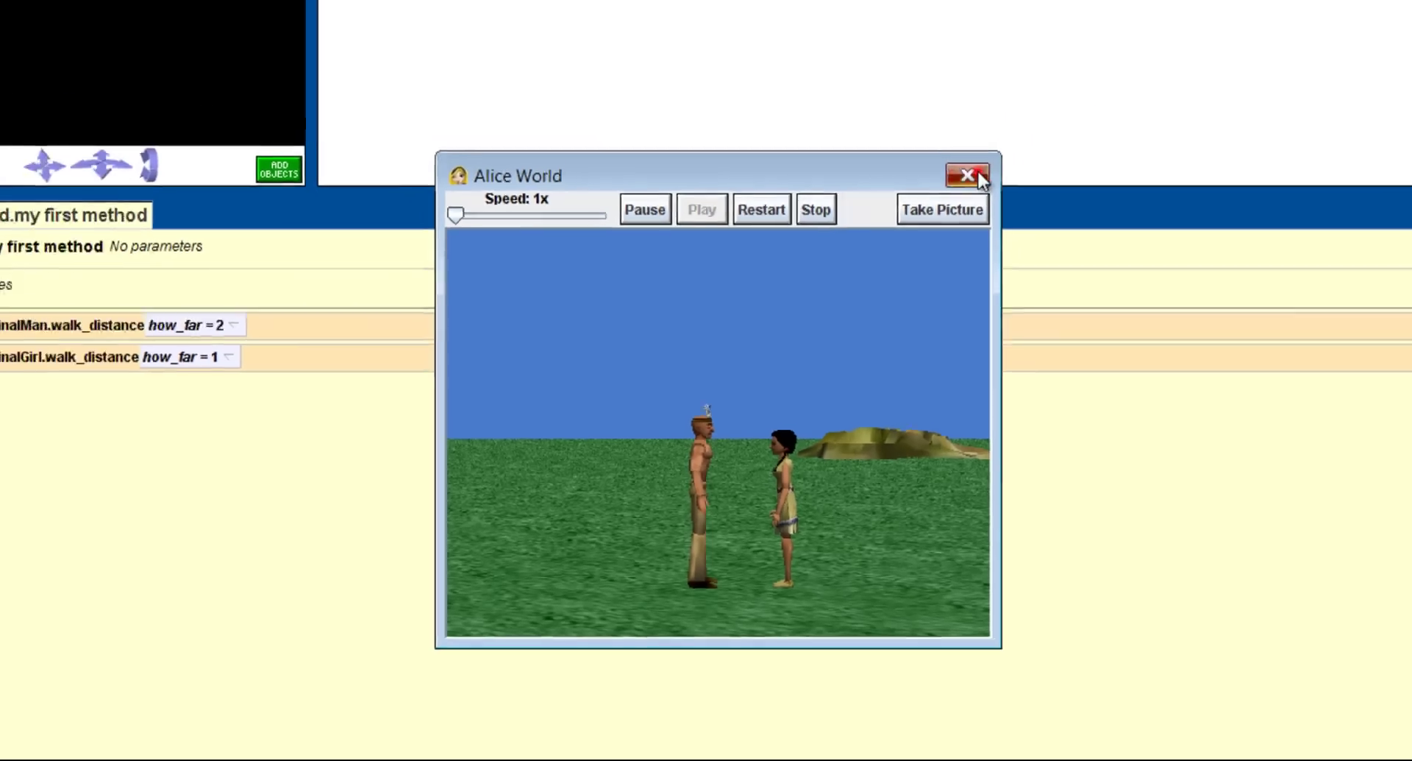
pyautogui.click(1023, 110)
# Add an aboriginalMan say instruction with the text Hello below the two walking instructions
pyautogui.click(231, 195)
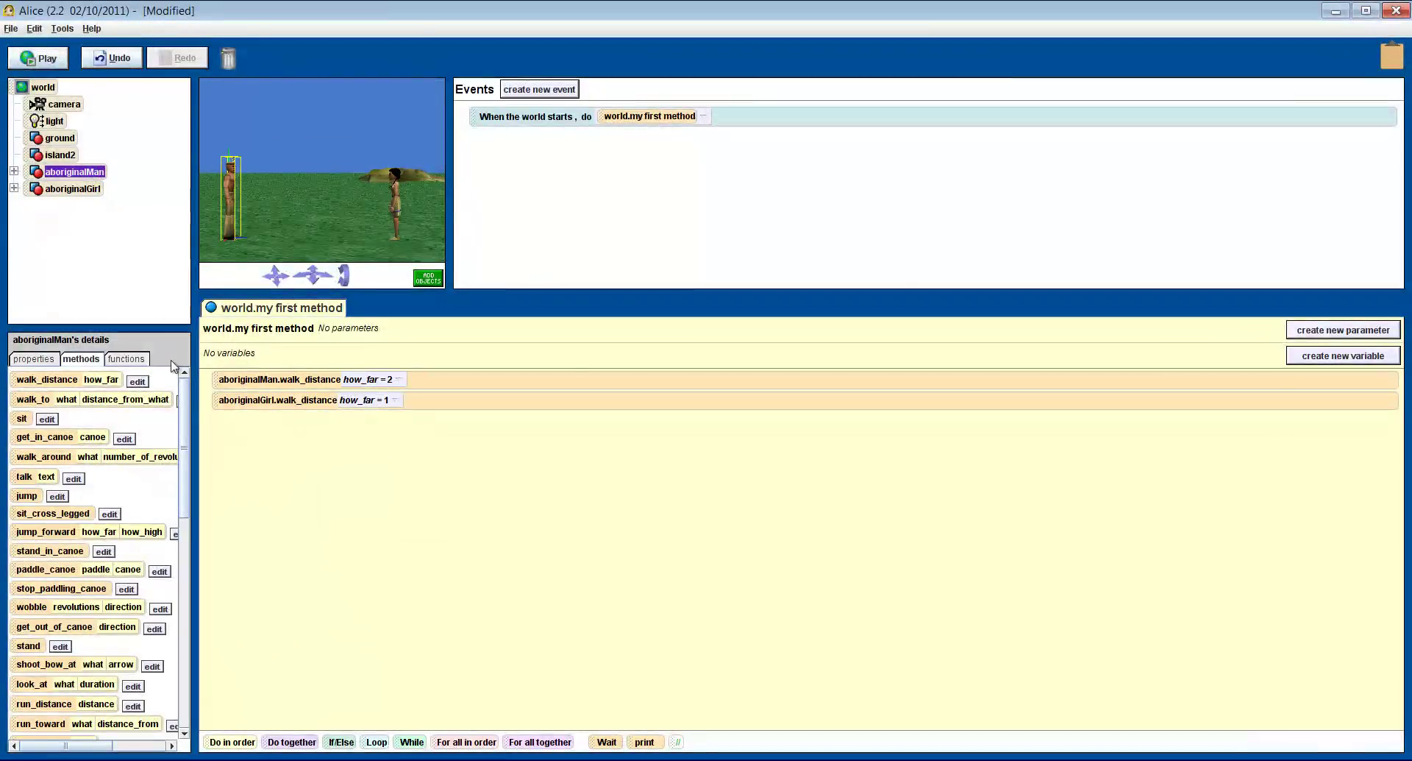
pyautogui.moveTo(184, 397); pyautogui.dragTo(185, 533)
pyautogui.moveTo(73, 572); pyautogui.dragTo(254, 433)
pyautogui.click(294, 454)
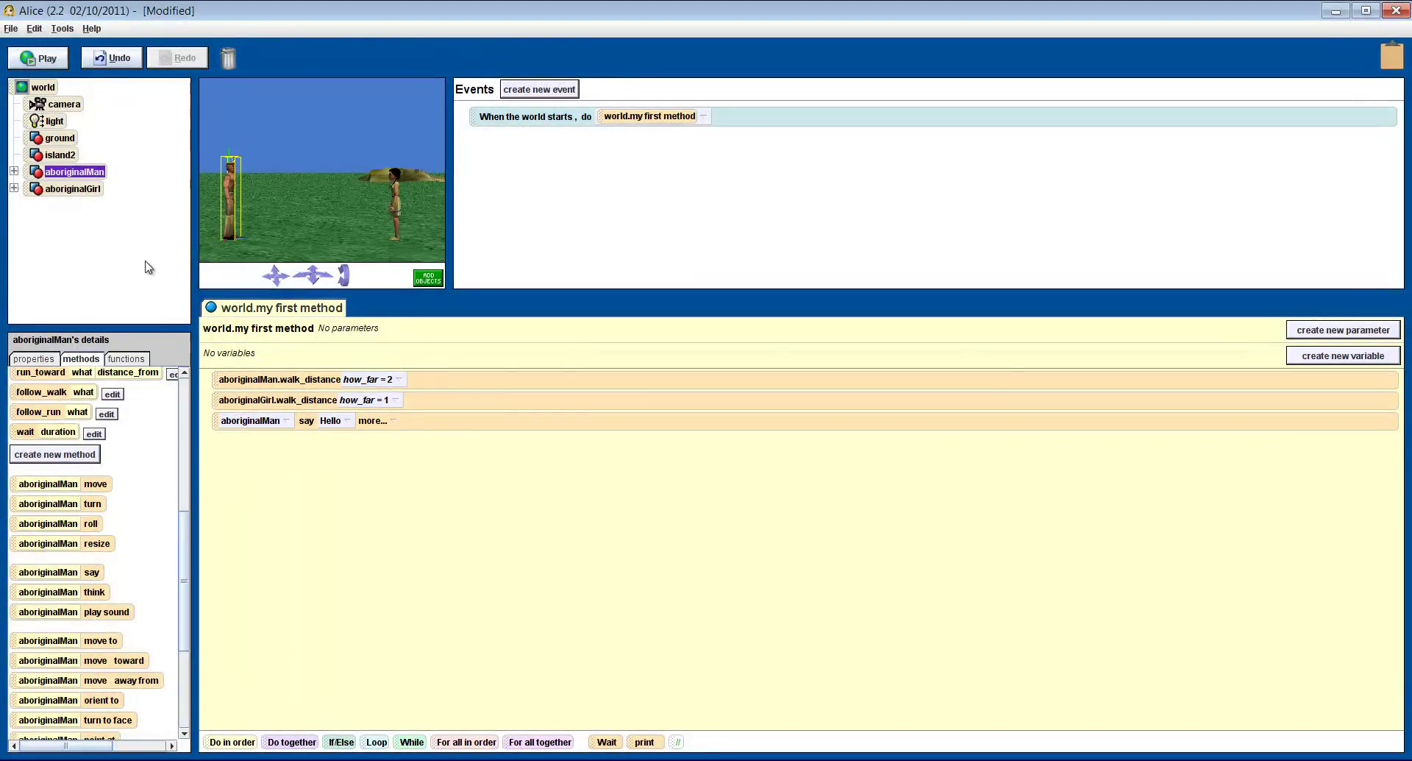
# Add an aboriginalGirl say instruction with the text Hello at the end of the method and play the world
pyautogui.click(74, 189)
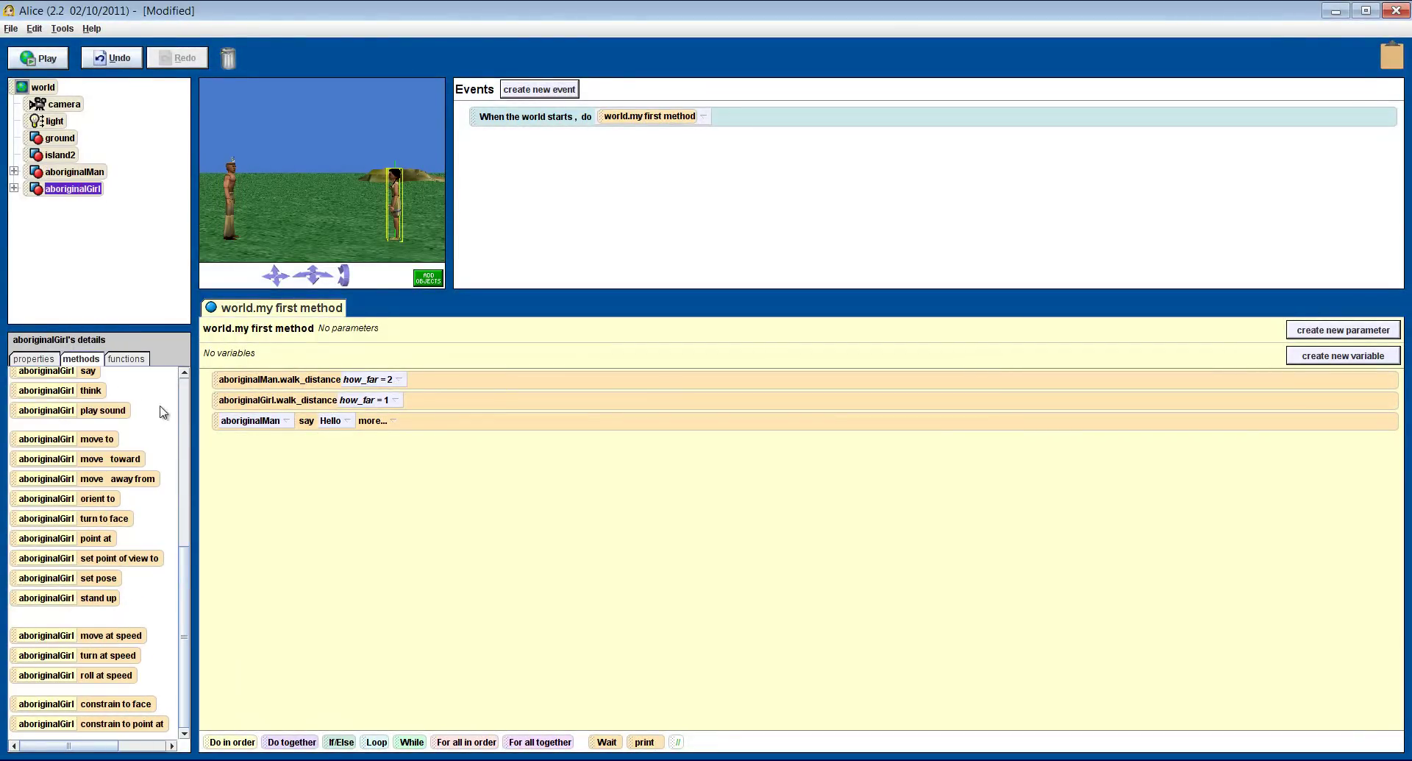
pyautogui.scroll(3, 184, 565)
pyautogui.moveTo(14, 424); pyautogui.dragTo(272, 457)
pyautogui.click(313, 479)
pyautogui.click(60, 57)
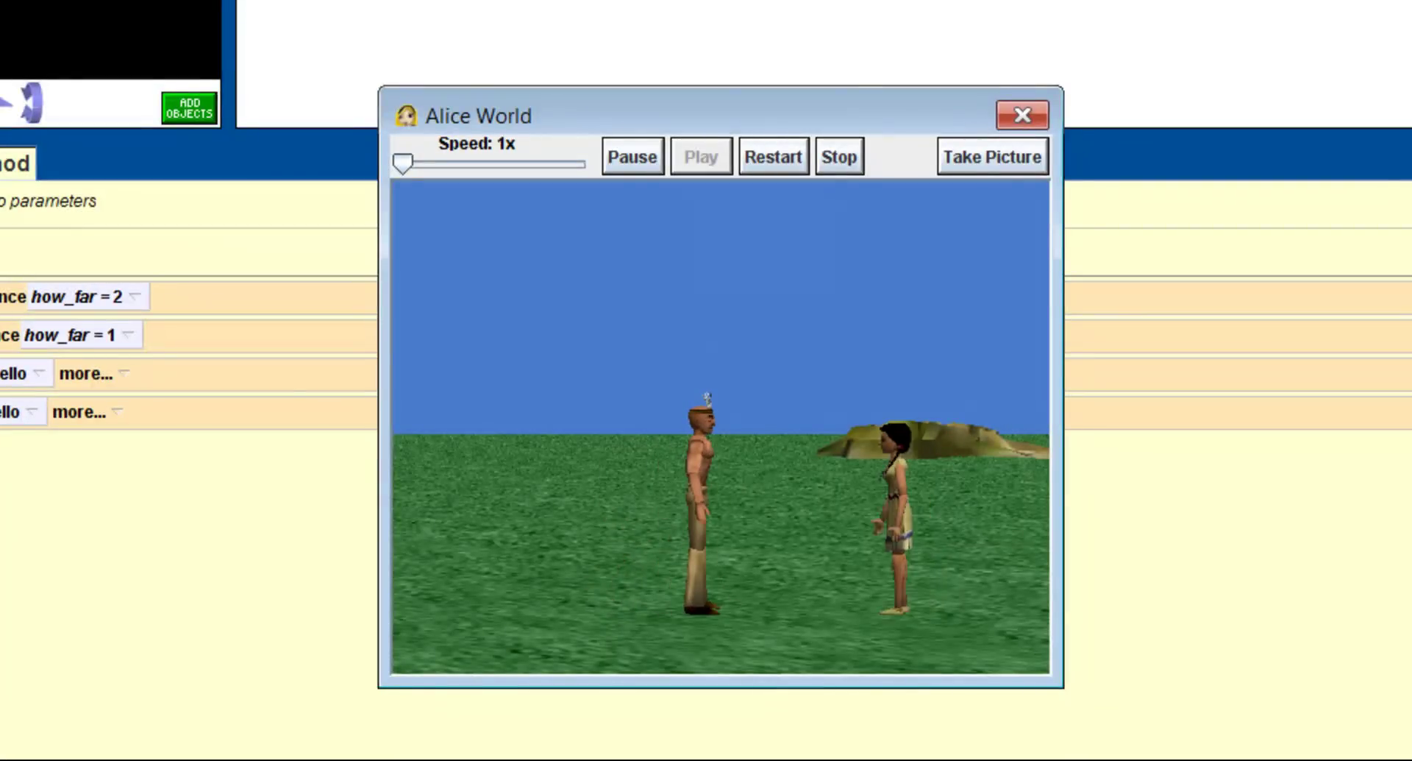